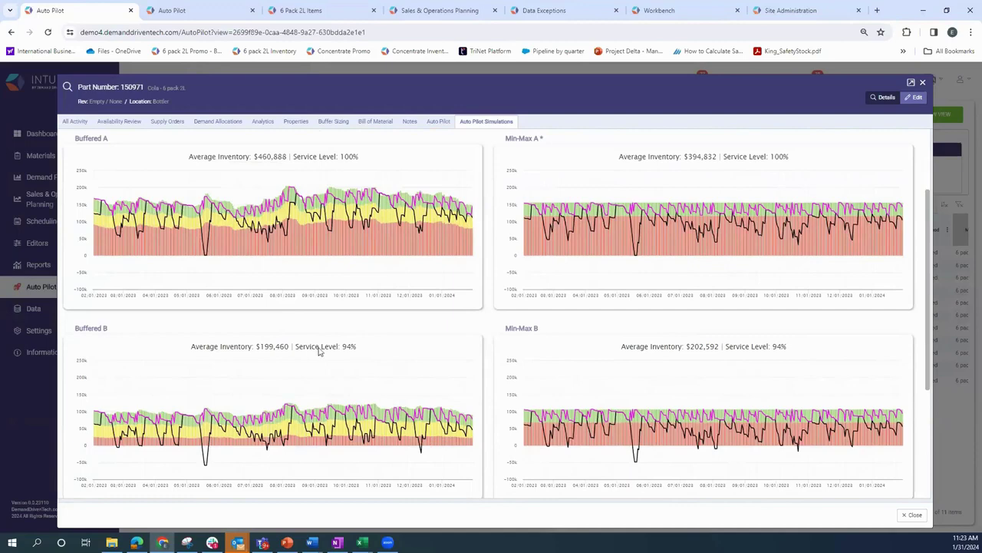
Compare the Buffered and Min-Max simulation charts of scenarios A, B and C for part 150971.
{"action": "scroll", "coordinate": [316, 351], "scroll_direction": "down", "scroll_amount": 1}
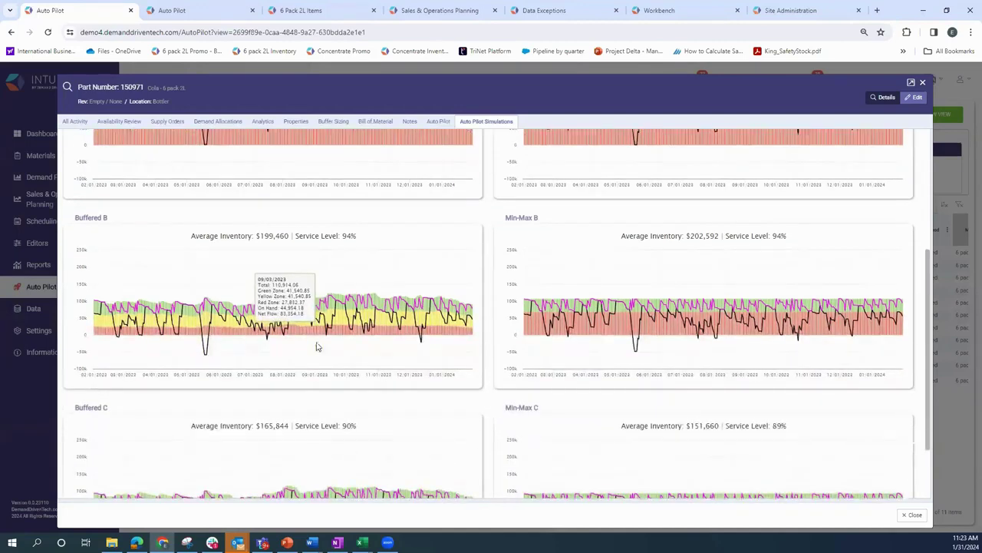
{"action": "scroll", "coordinate": [397, 433], "scroll_direction": "down", "scroll_amount": 1}
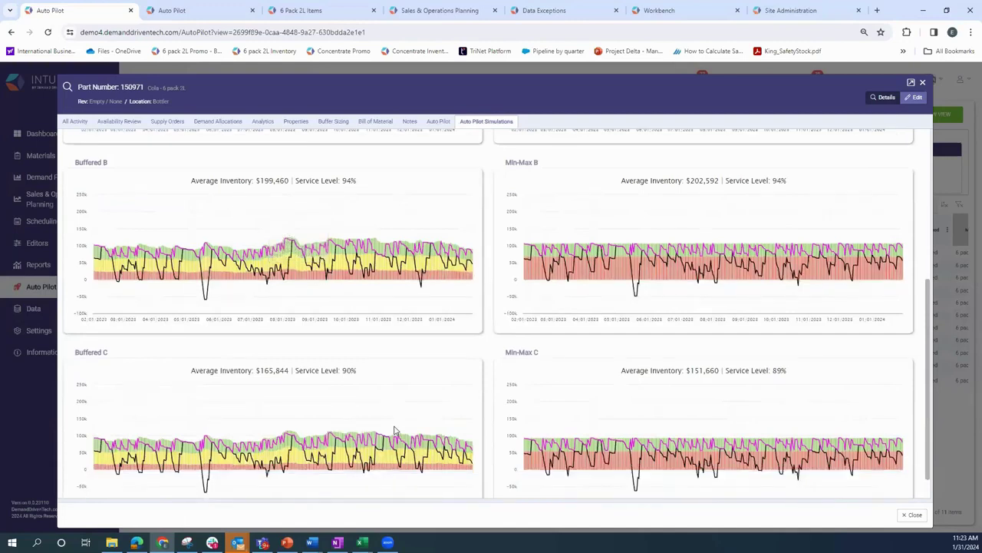
{"action": "scroll", "coordinate": [395, 430], "scroll_direction": "up", "scroll_amount": 2}
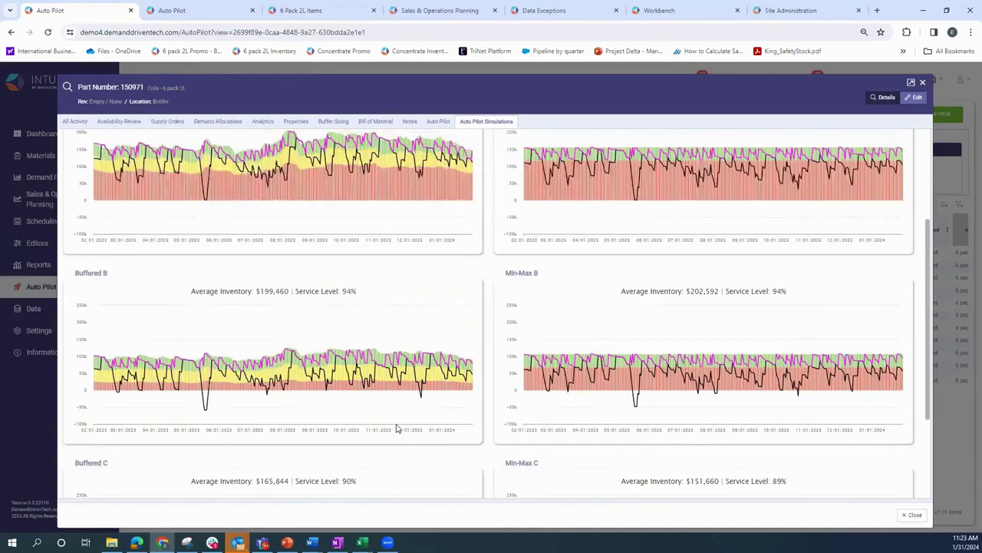
{"action": "scroll", "coordinate": [398, 430], "scroll_direction": "up", "scroll_amount": 1}
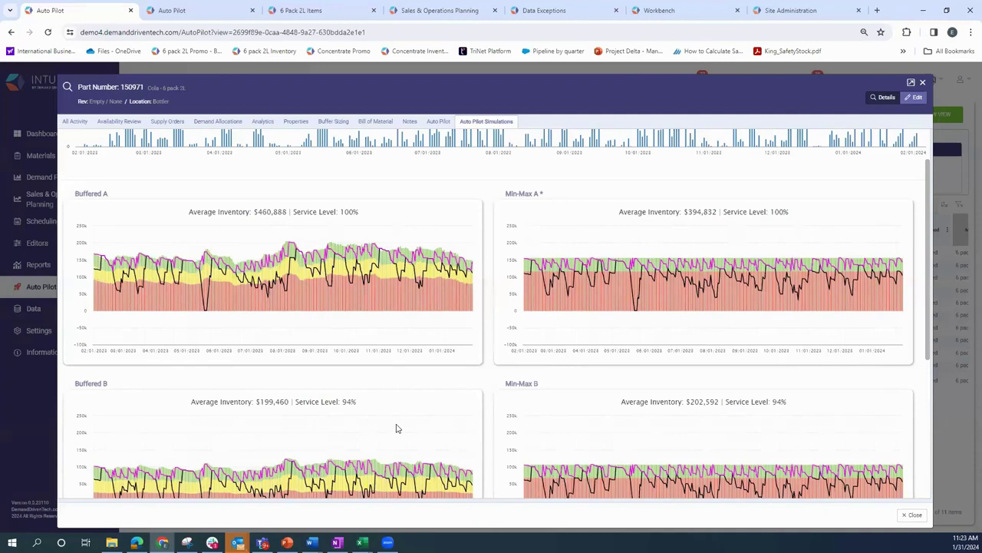
{"action": "scroll", "coordinate": [414, 417], "scroll_direction": "up", "scroll_amount": 1}
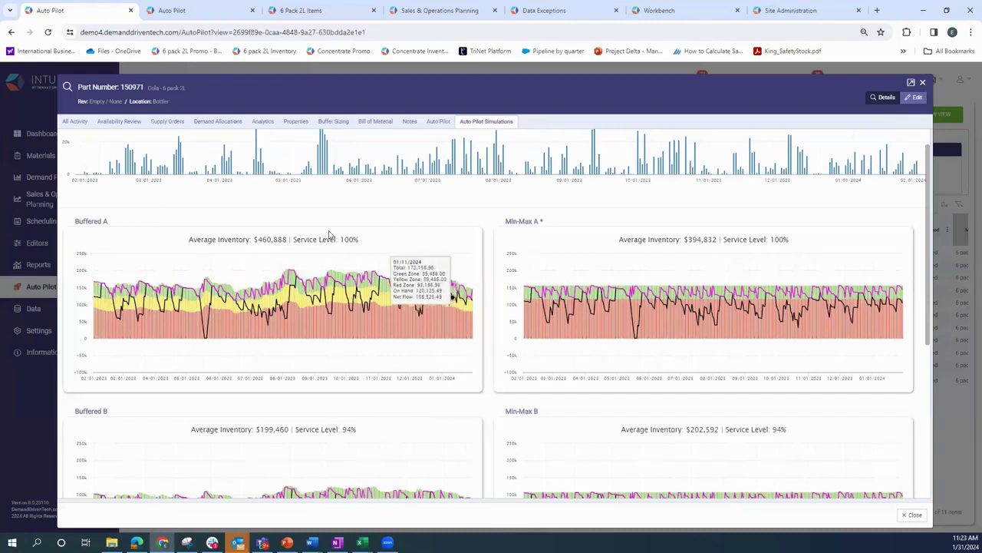
Review the Auto Pilot summary and parts list for the 6 Pack 2L items, and check which saved views are available.
{"action": "left_click", "coordinate": [181, 12]}
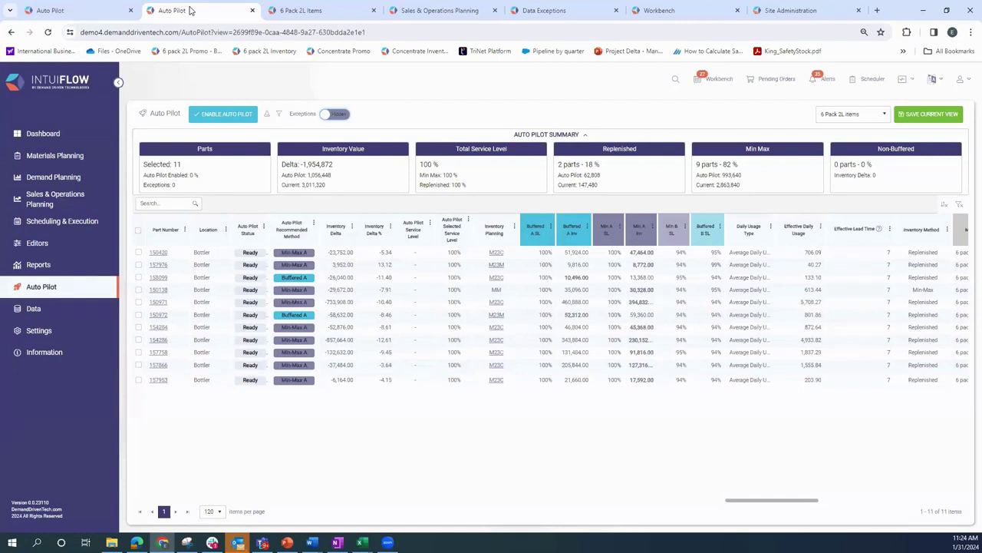
{"action": "left_click", "coordinate": [885, 116]}
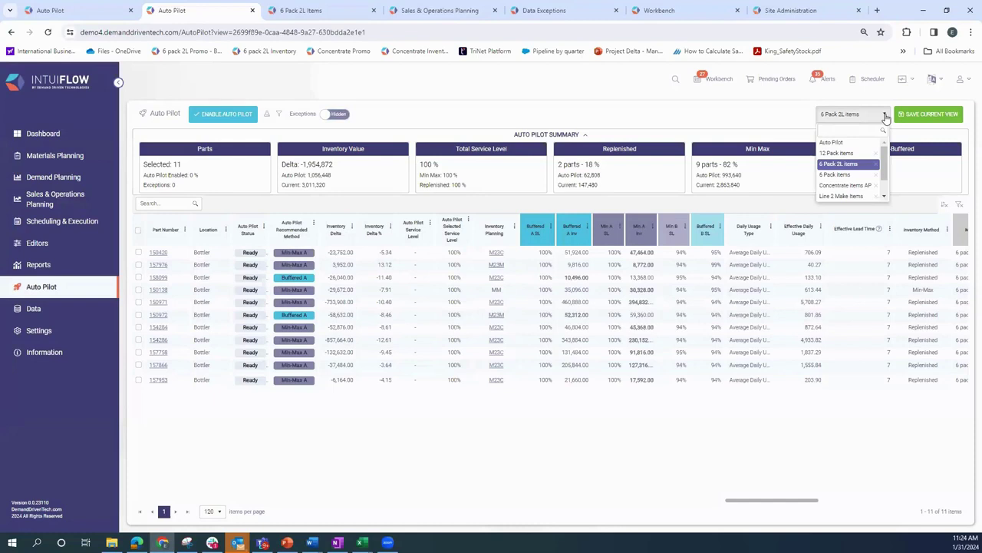
{"action": "left_click", "coordinate": [721, 112]}
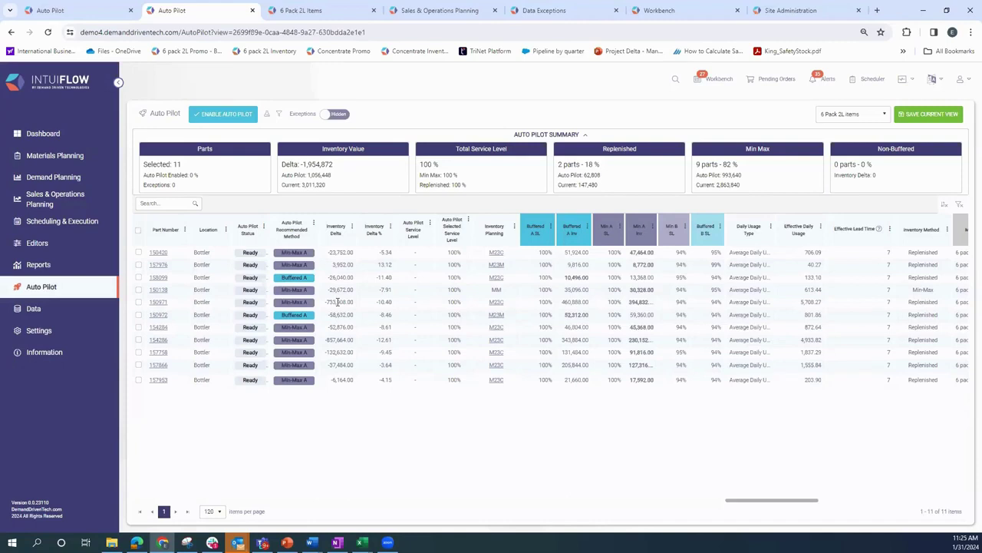
Focus the 6 Pack 2L current and target inventory report on part 150971 and inspect its variance.
{"action": "left_click", "coordinate": [315, 12]}
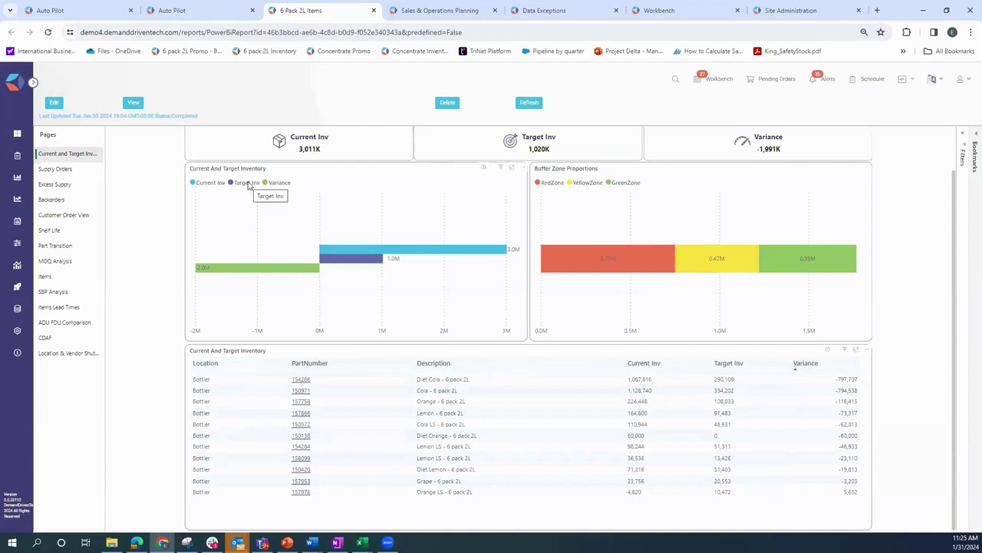
{"action": "left_click", "coordinate": [370, 396]}
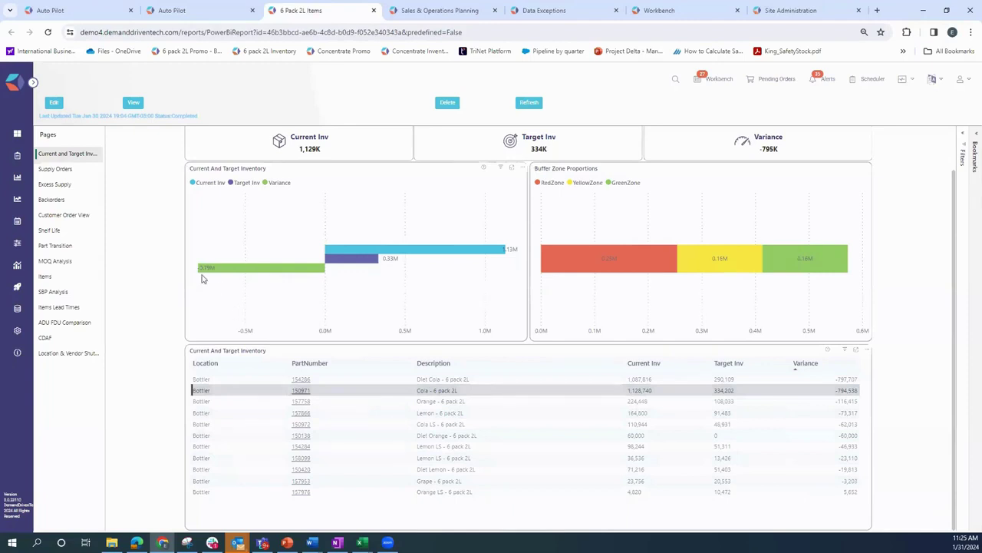
{"action": "mouse_move", "coordinate": [205, 274]}
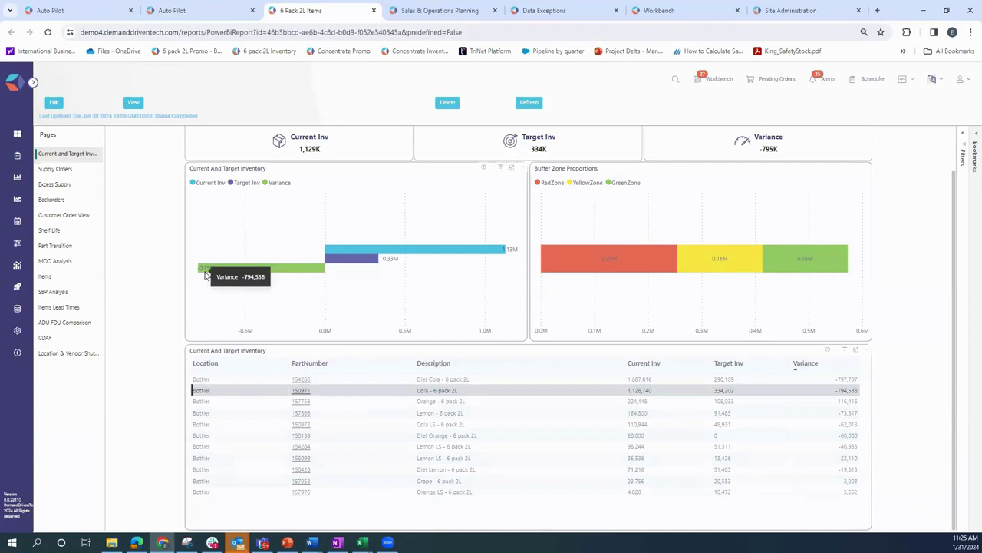
Compare part 150971's inventory figures in the Auto Pilot list with those in the 6 Pack 2L inventory report.
{"action": "left_click", "coordinate": [220, 13]}
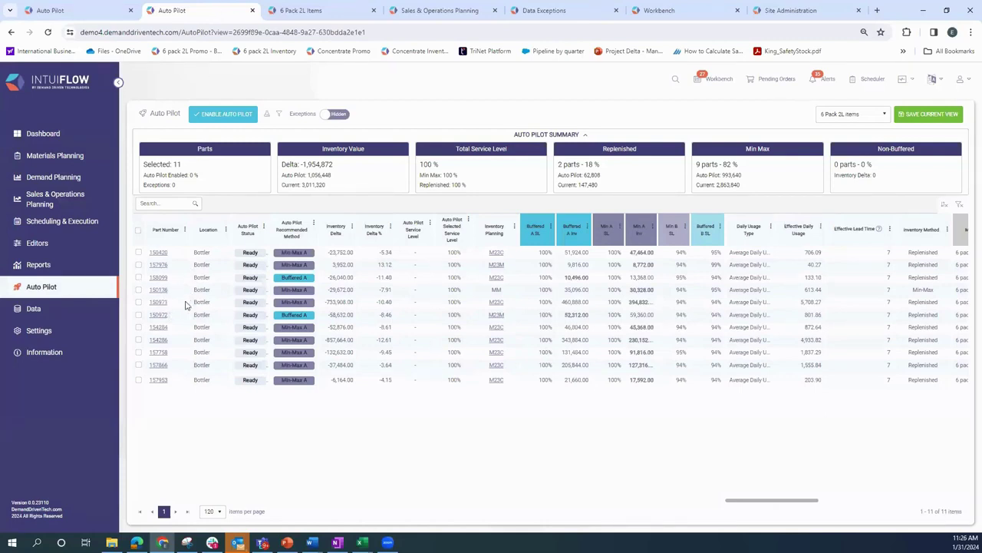
{"action": "left_click", "coordinate": [298, 12]}
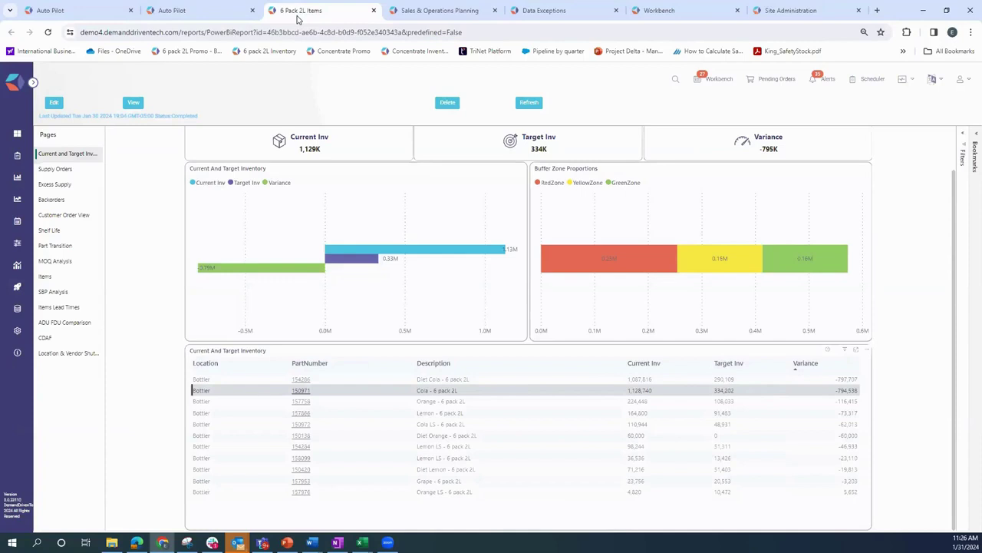
{"action": "left_click", "coordinate": [201, 11]}
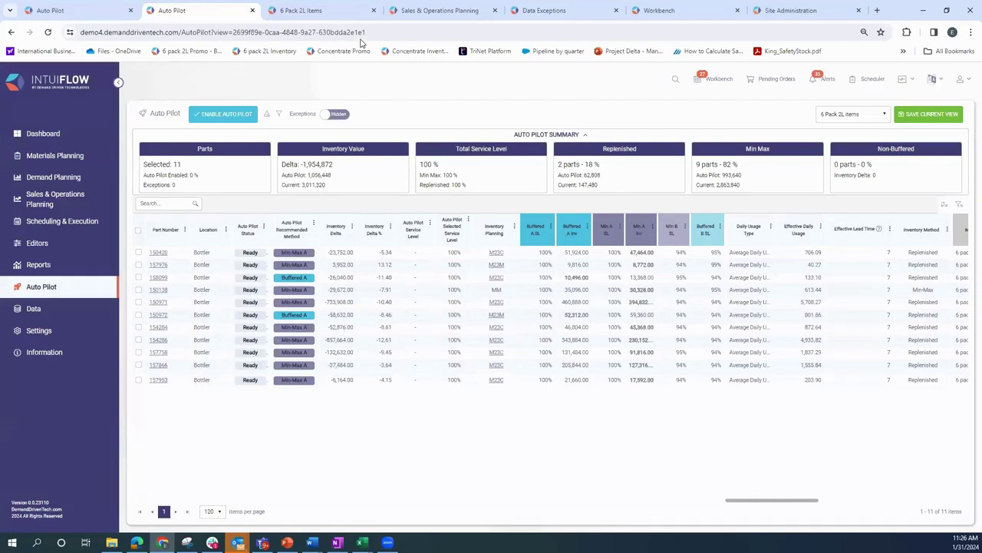
{"action": "left_click", "coordinate": [336, 11]}
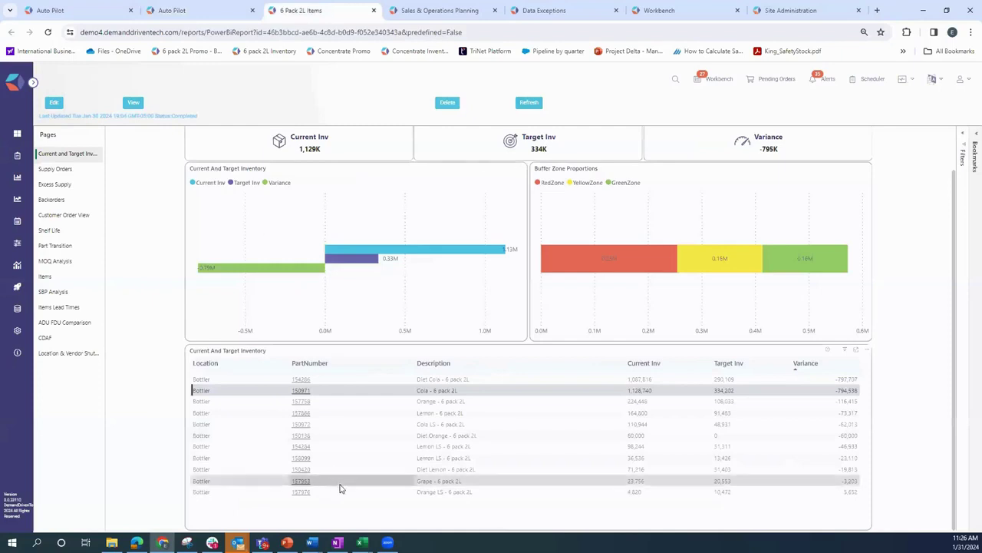
Focus the inventory report on part 157866, and examine that part's inventory versus service level results in Auto Pilot.
{"action": "left_click", "coordinate": [337, 413]}
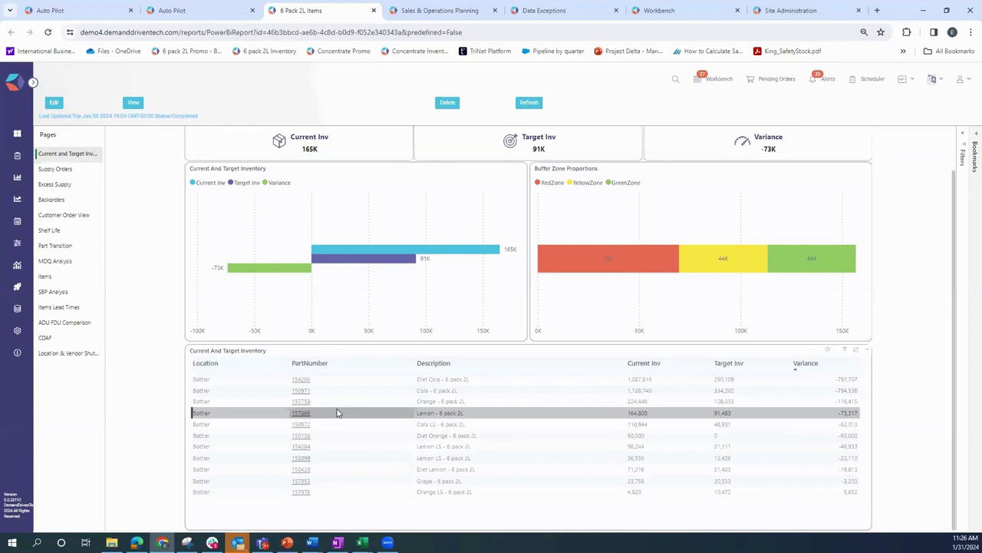
{"action": "left_click", "coordinate": [197, 14]}
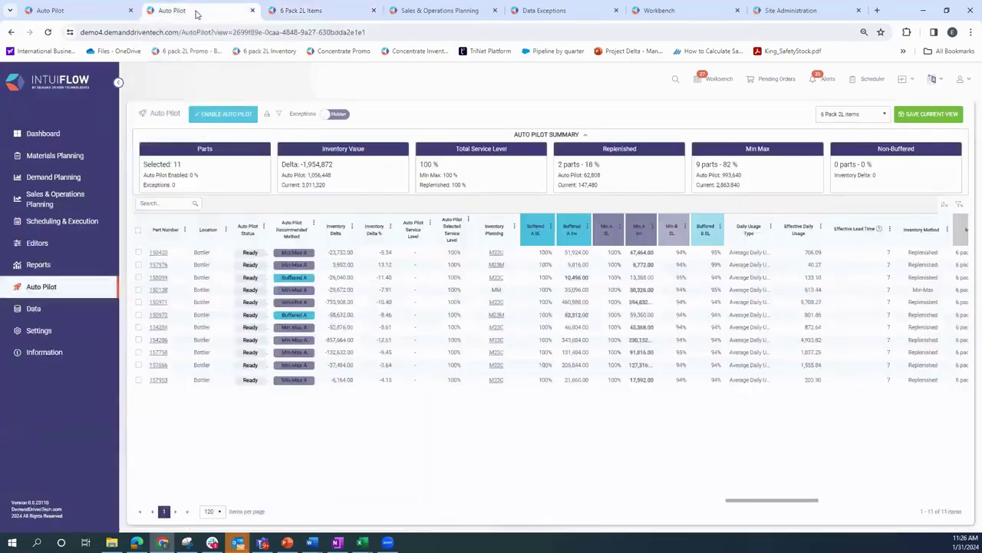
{"action": "left_click", "coordinate": [157, 365]}
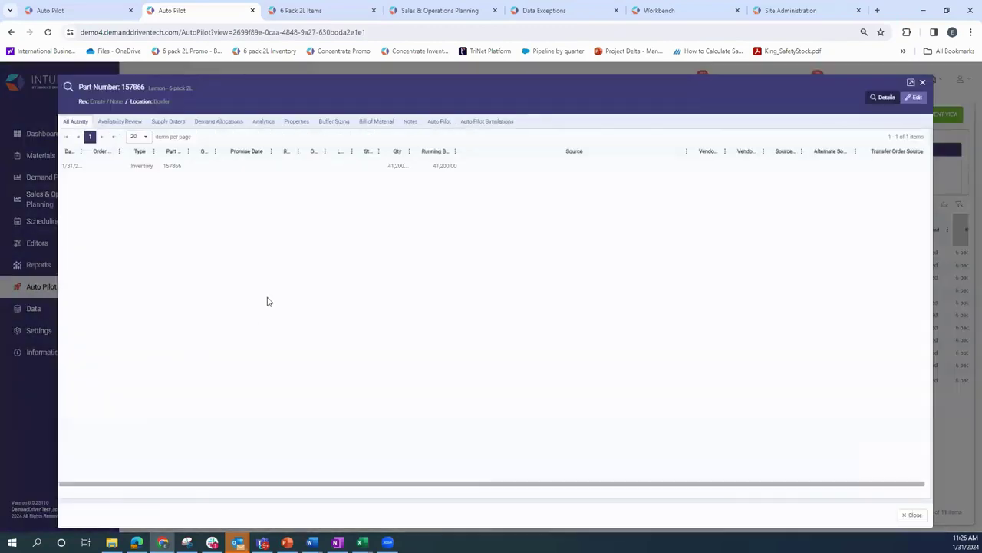
{"action": "left_click", "coordinate": [440, 127]}
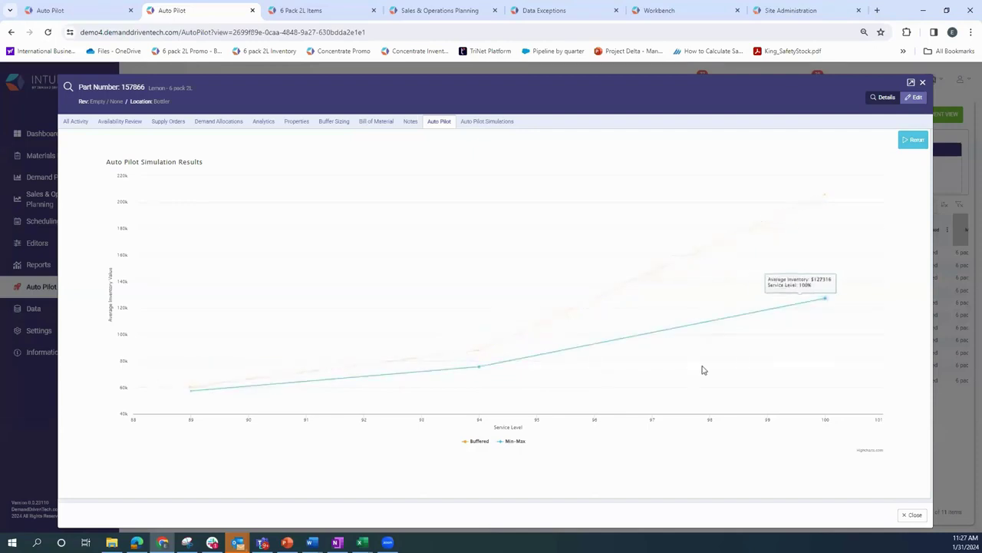
Examine part 157866's demand history and its Buffered and Min-Max Auto Pilot simulation charts.
{"action": "left_click", "coordinate": [494, 124]}
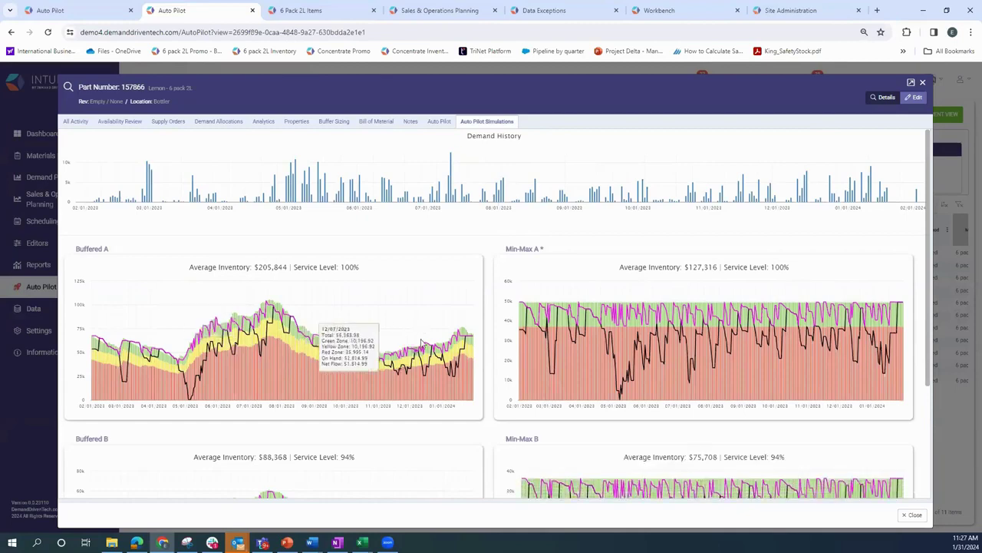
{"action": "scroll", "coordinate": [449, 368], "scroll_direction": "down", "scroll_amount": 2}
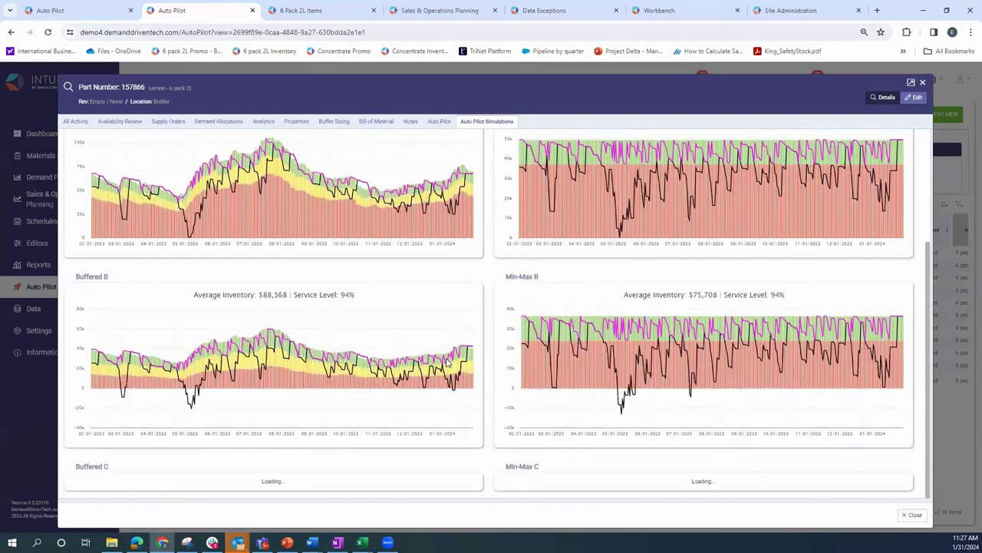
{"action": "scroll", "coordinate": [449, 363], "scroll_direction": "up", "scroll_amount": 1}
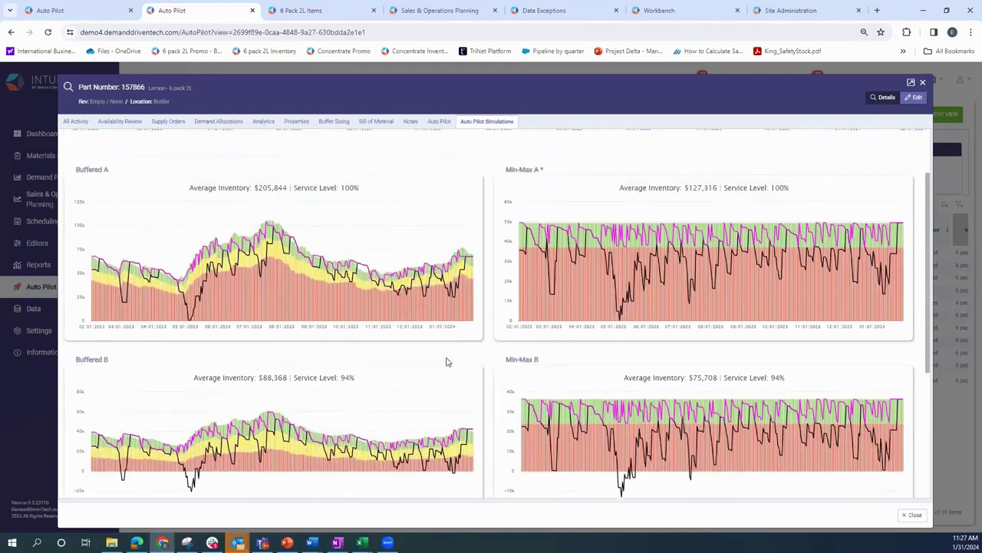
{"action": "scroll", "coordinate": [447, 361], "scroll_direction": "up", "scroll_amount": 1}
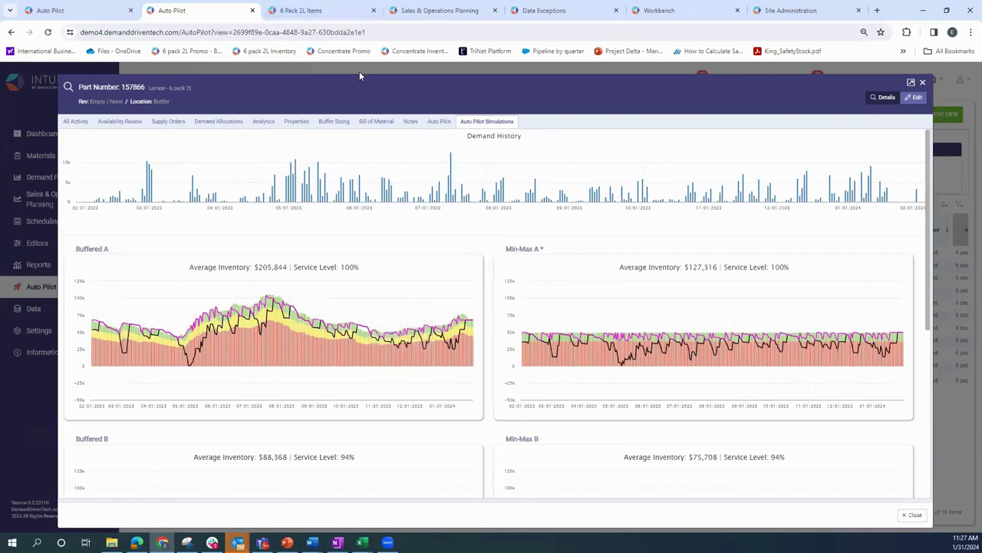
Compare the May stock dip of part 150971 in the Sales & Operations Planning simulation with its Buffered A chart in Auto Pilot.
{"action": "left_click", "coordinate": [118, 15]}
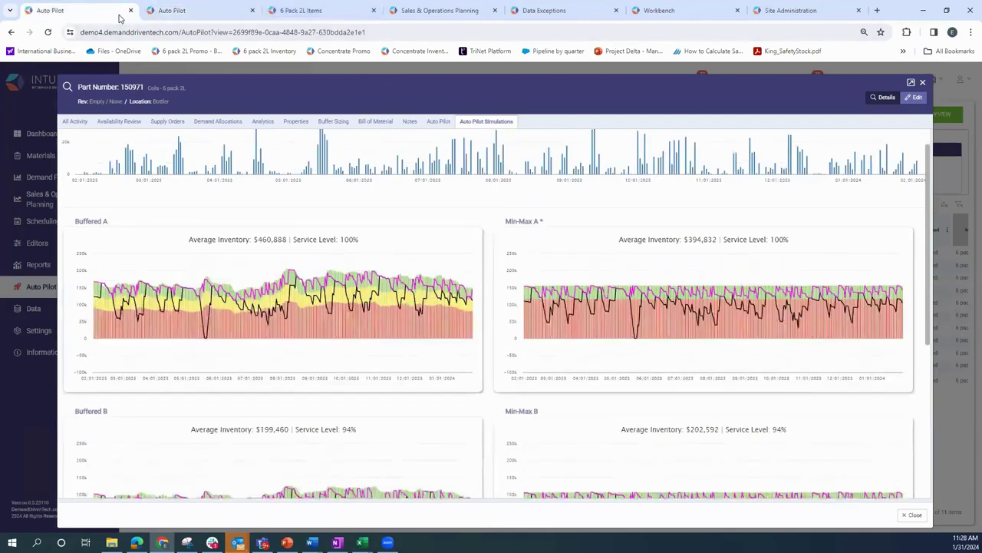
{"action": "left_click", "coordinate": [418, 12]}
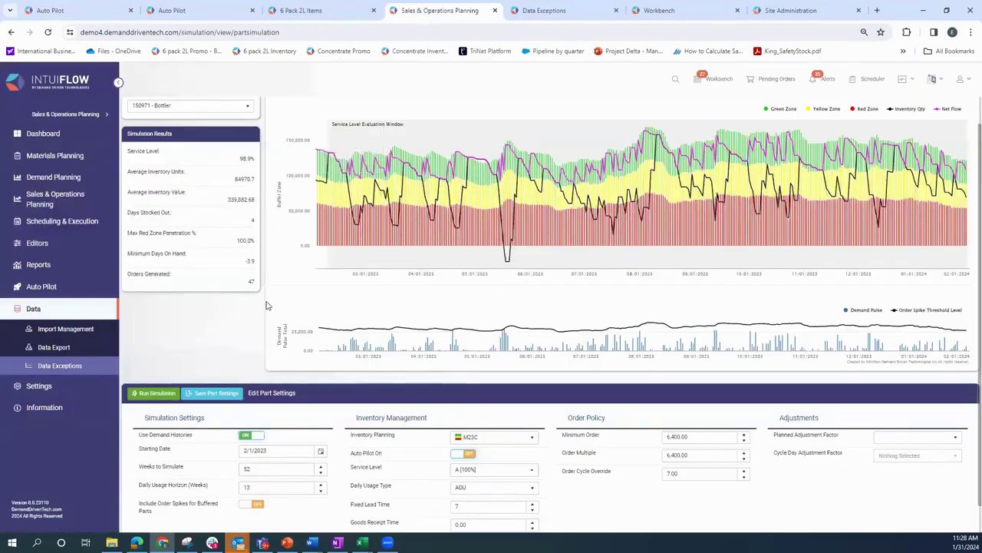
{"action": "scroll", "coordinate": [295, 303], "scroll_direction": "up", "scroll_amount": 1}
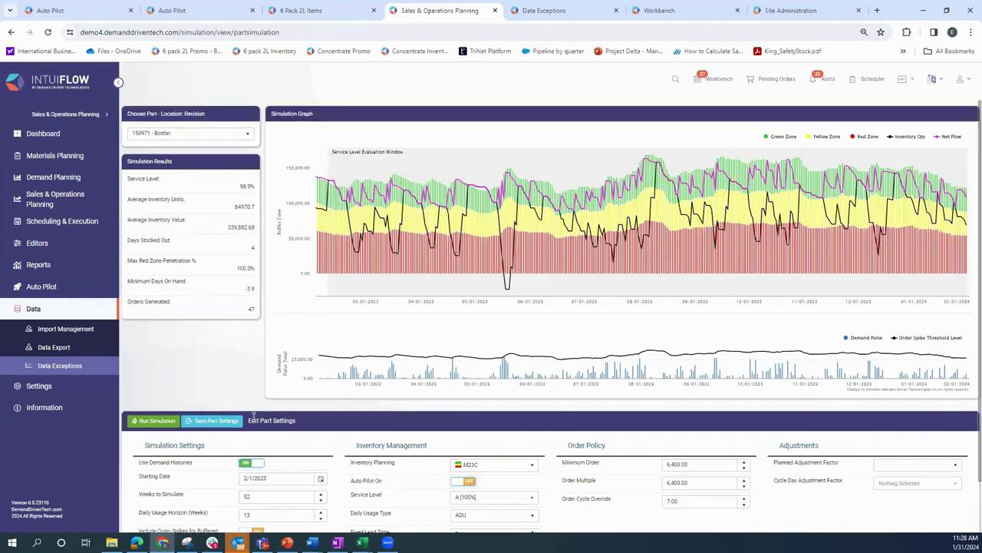
{"action": "mouse_move", "coordinate": [509, 279]}
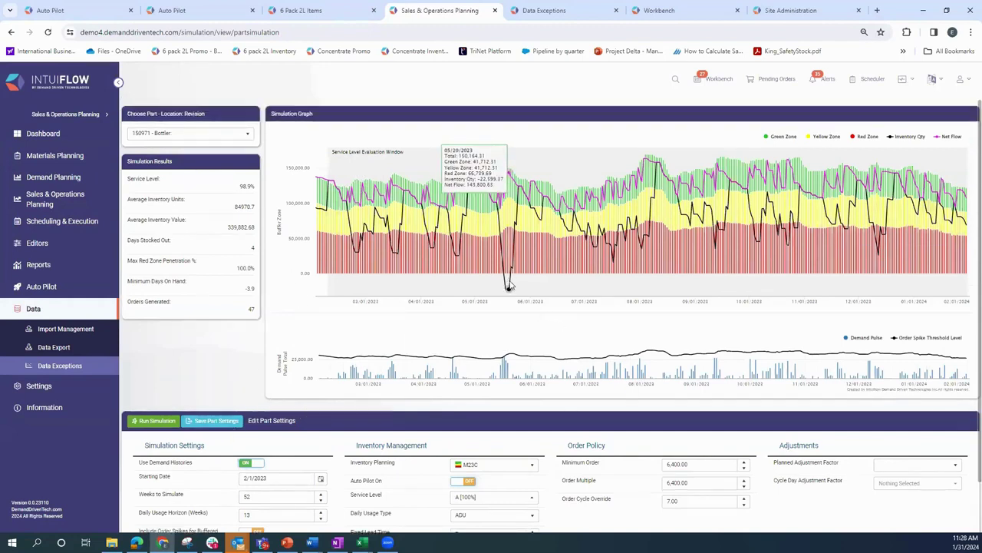
{"action": "left_click", "coordinate": [105, 13]}
{"action": "mouse_move", "coordinate": [285, 340]}
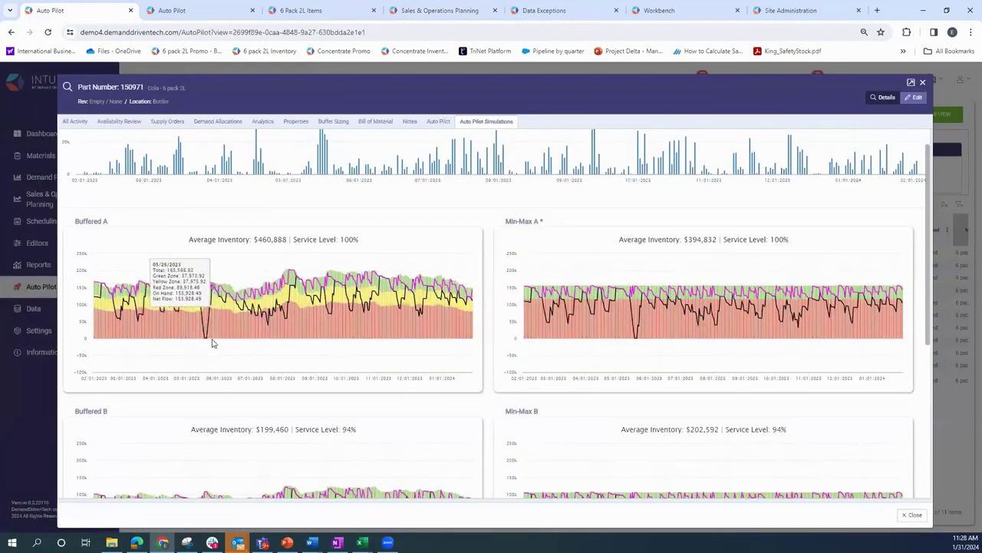
{"action": "left_click", "coordinate": [313, 12]}
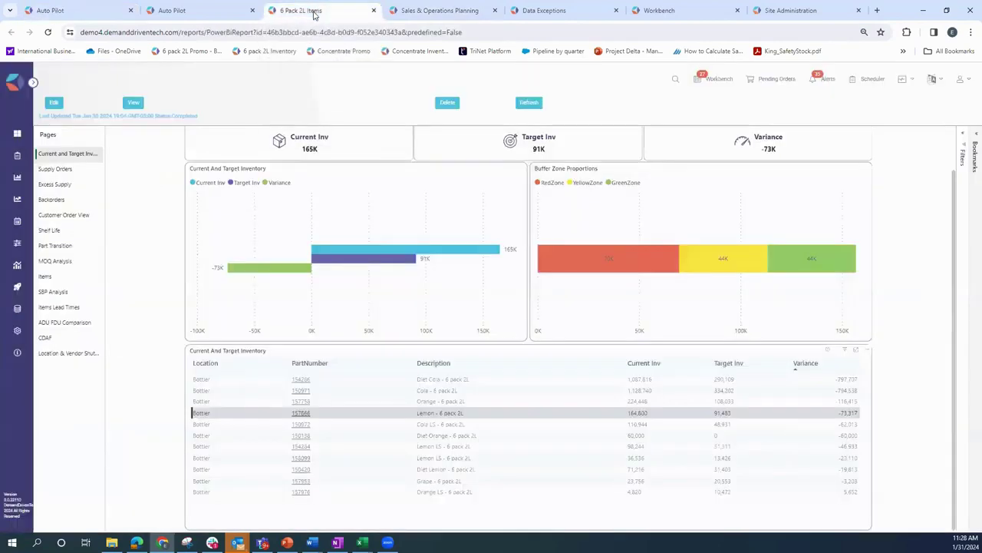
Turn Auto Pilot on for part 150971, set its inventory planning to AP, and run the simulation.
{"action": "left_click", "coordinate": [437, 10]}
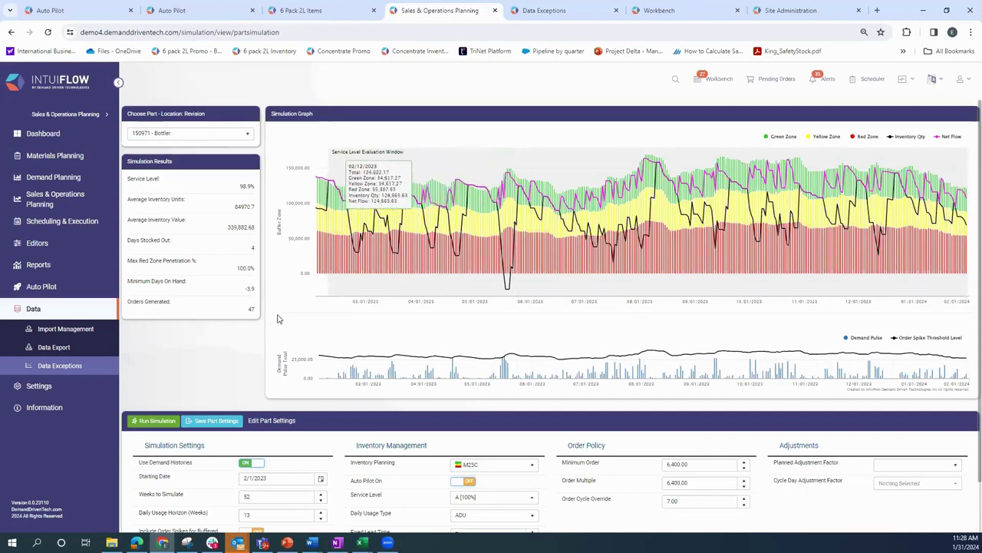
{"action": "scroll", "coordinate": [278, 339], "scroll_direction": "down", "scroll_amount": 1}
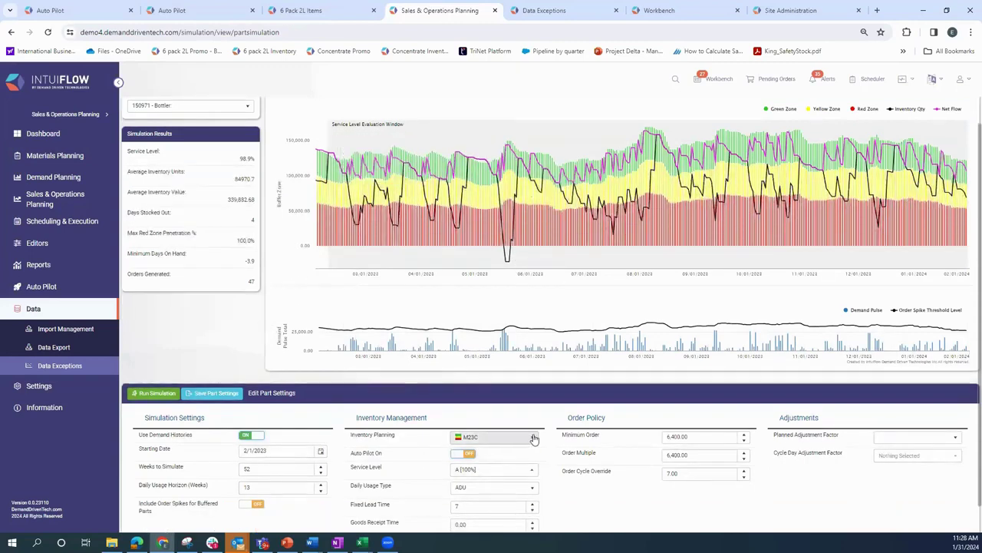
{"action": "left_click", "coordinate": [531, 437]}
{"action": "left_click", "coordinate": [459, 455]}
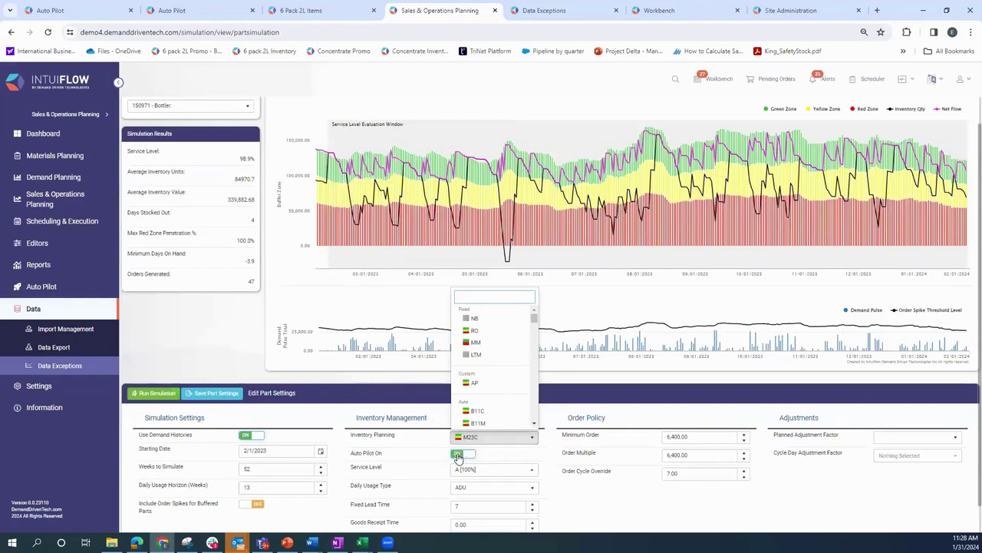
{"action": "left_click", "coordinate": [480, 383]}
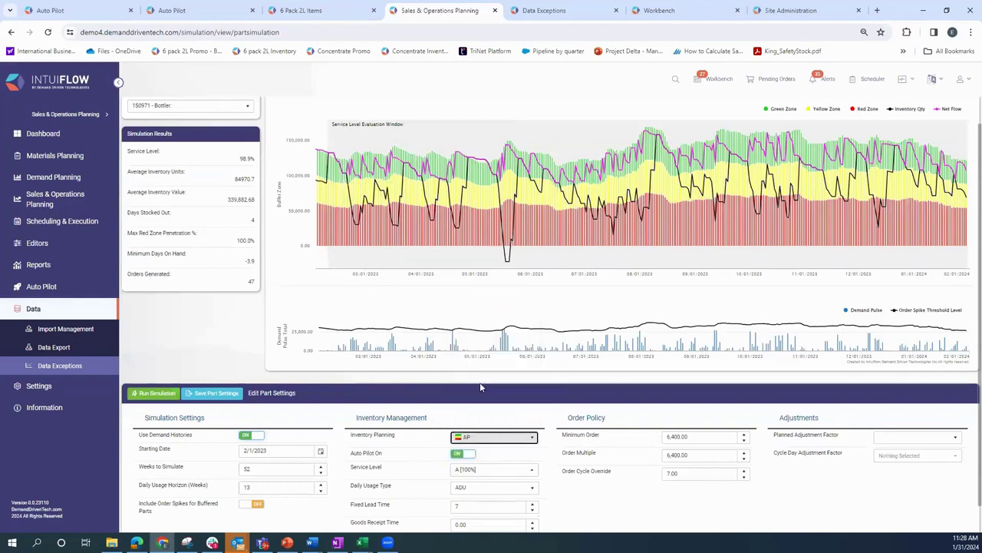
{"action": "left_click", "coordinate": [157, 393]}
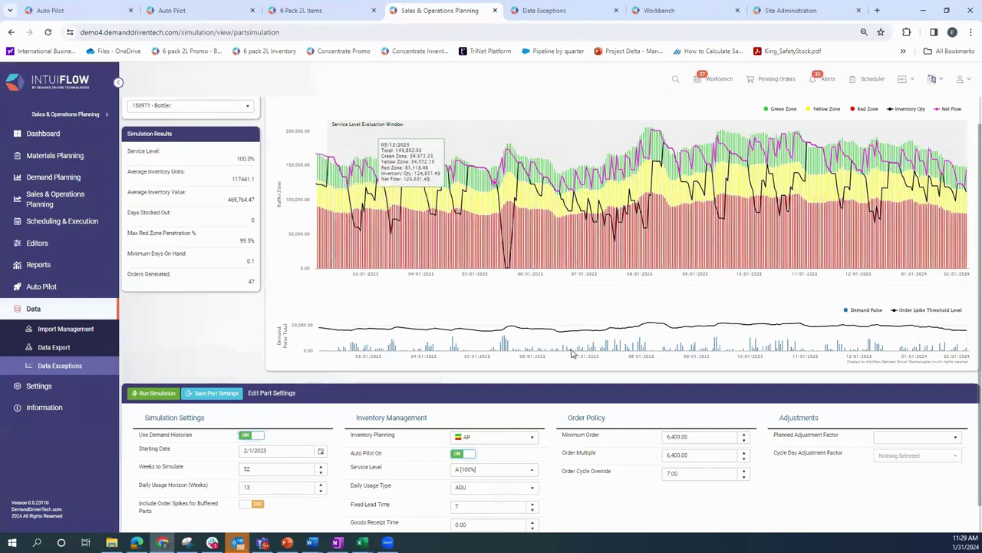
Set part 150971's inventory planning to MM and rerun the simulation with demand histories.
{"action": "left_click", "coordinate": [528, 437]}
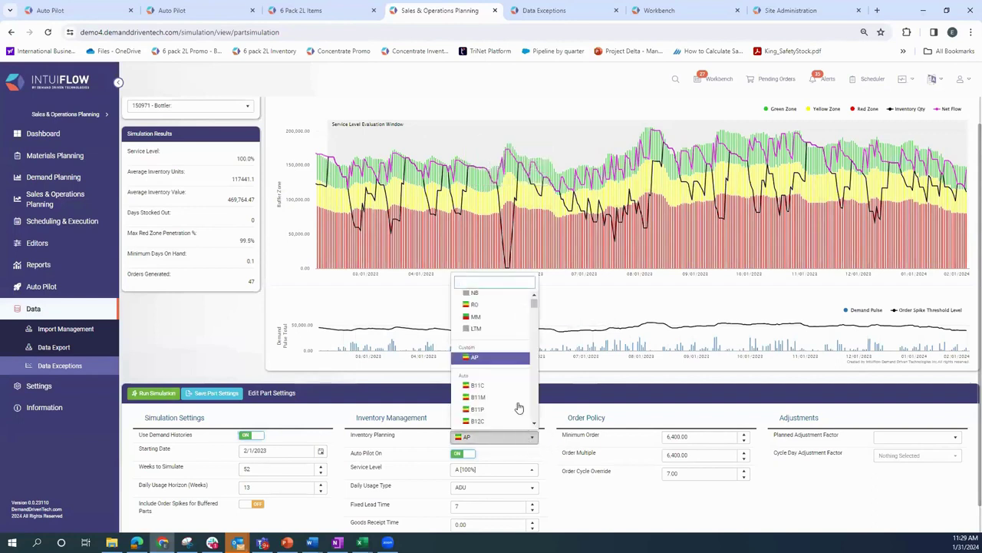
{"action": "left_click", "coordinate": [478, 316]}
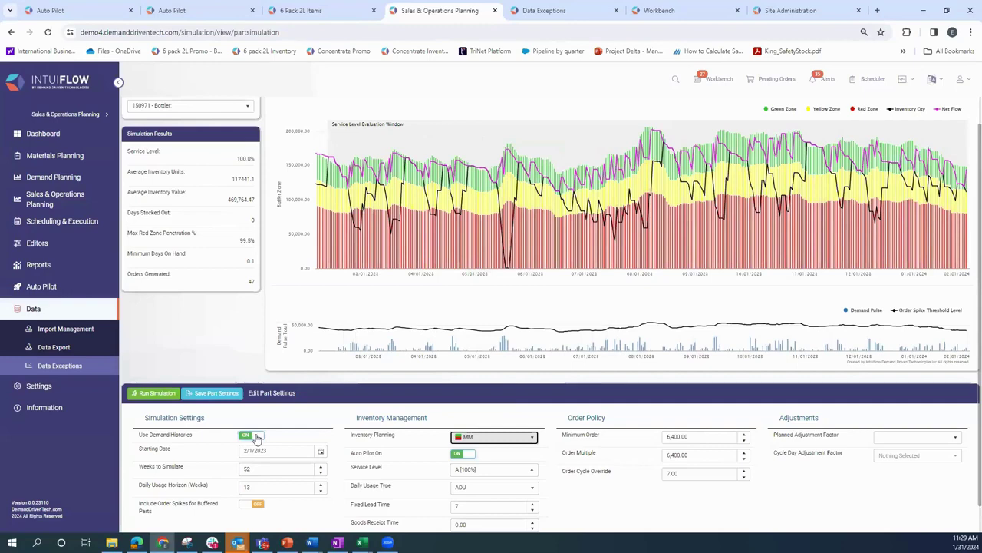
{"action": "left_click", "coordinate": [146, 395]}
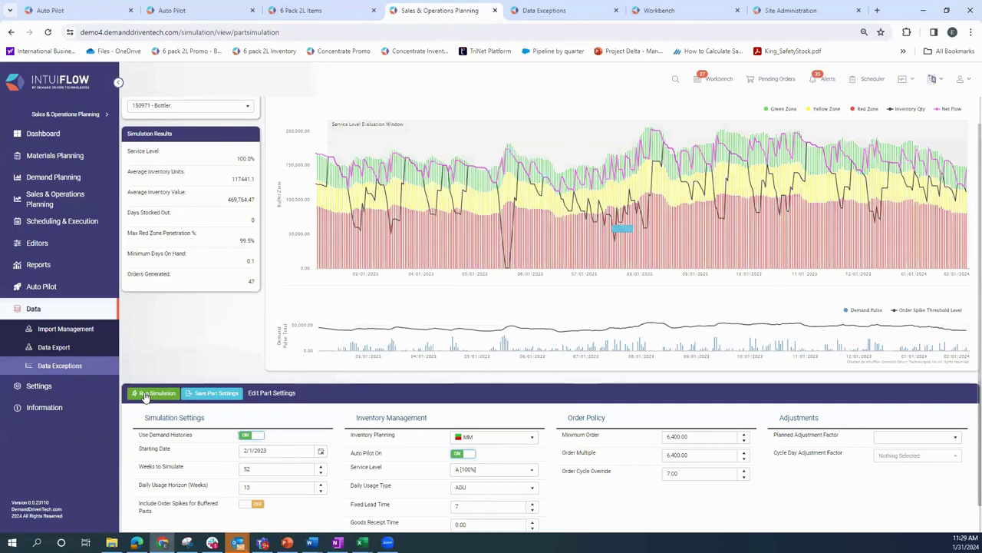
{"action": "left_click", "coordinate": [145, 395]}
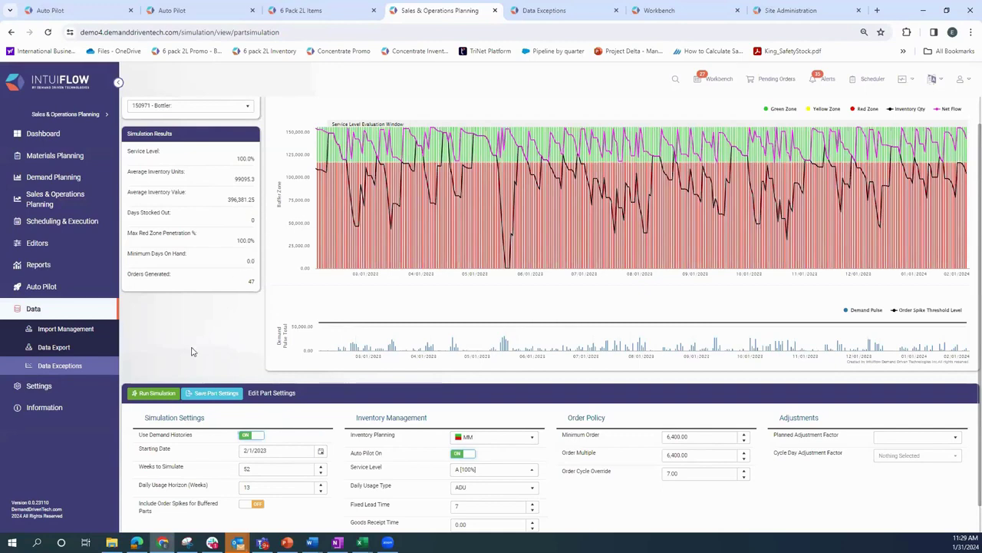
Simulate part 150971 without demand histories, using inventory planning M23C and Auto Pilot turned off.
{"action": "left_click", "coordinate": [256, 438]}
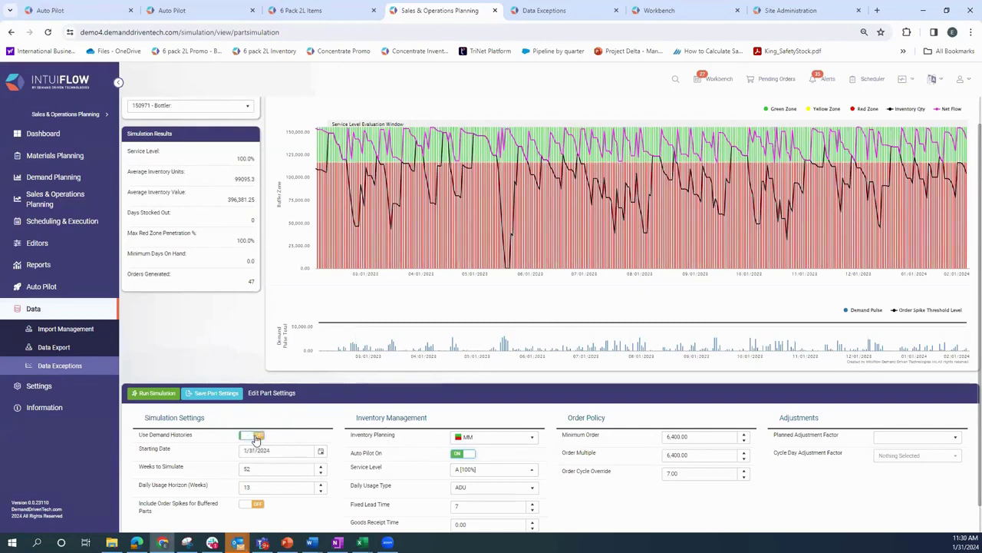
{"action": "left_click", "coordinate": [534, 443]}
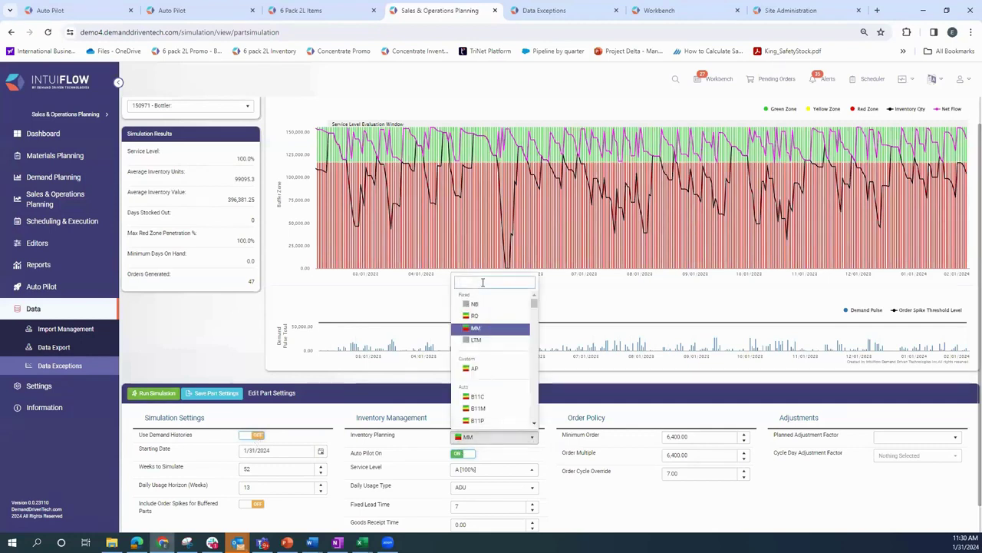
{"action": "type", "text": "m23c"}
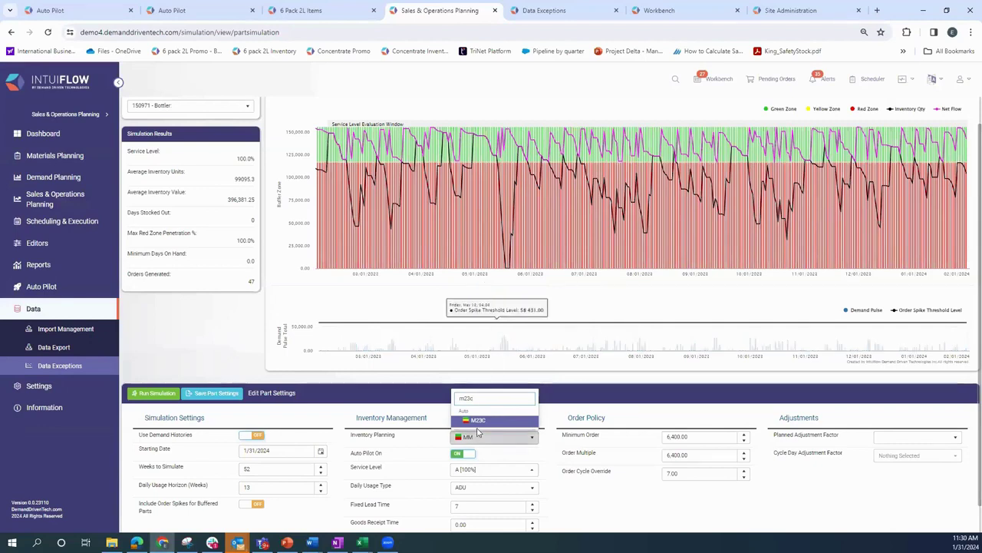
{"action": "left_click", "coordinate": [479, 423]}
{"action": "left_click", "coordinate": [470, 454]}
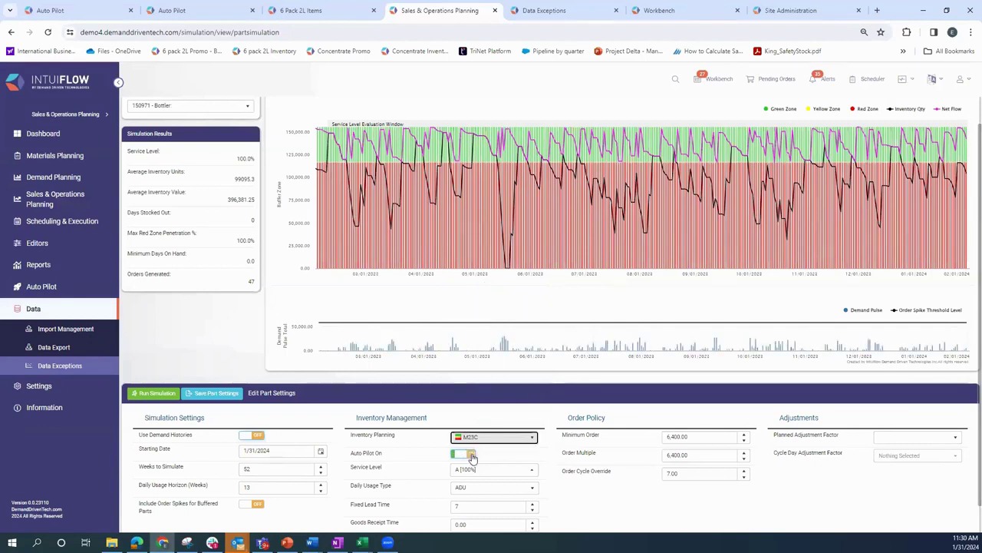
{"action": "left_click", "coordinate": [144, 398]}
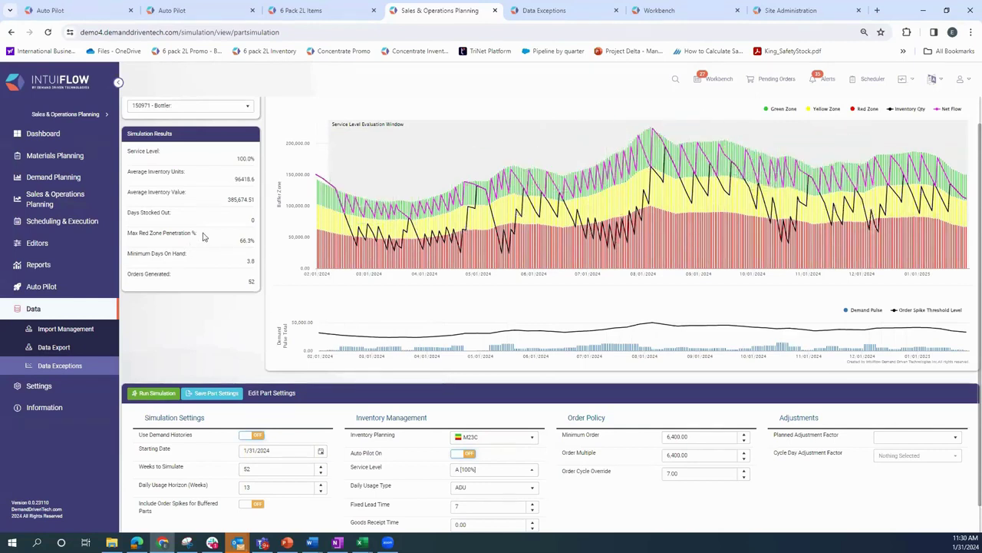
Turn Auto Pilot back on for the part, set inventory planning to AP, and rerun the forward-looking simulation.
{"action": "left_click", "coordinate": [462, 453]}
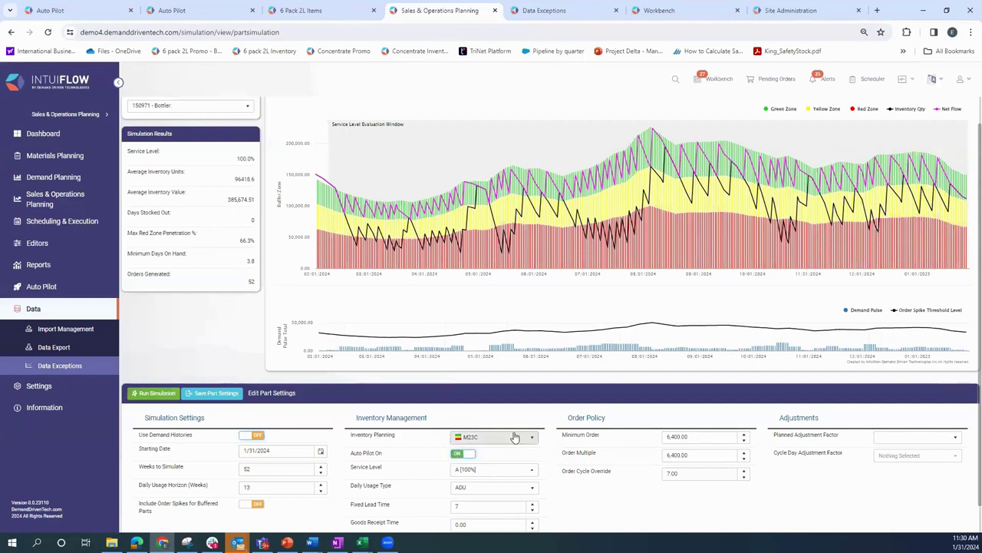
{"action": "left_click", "coordinate": [516, 436]}
{"action": "left_click", "coordinate": [489, 391]}
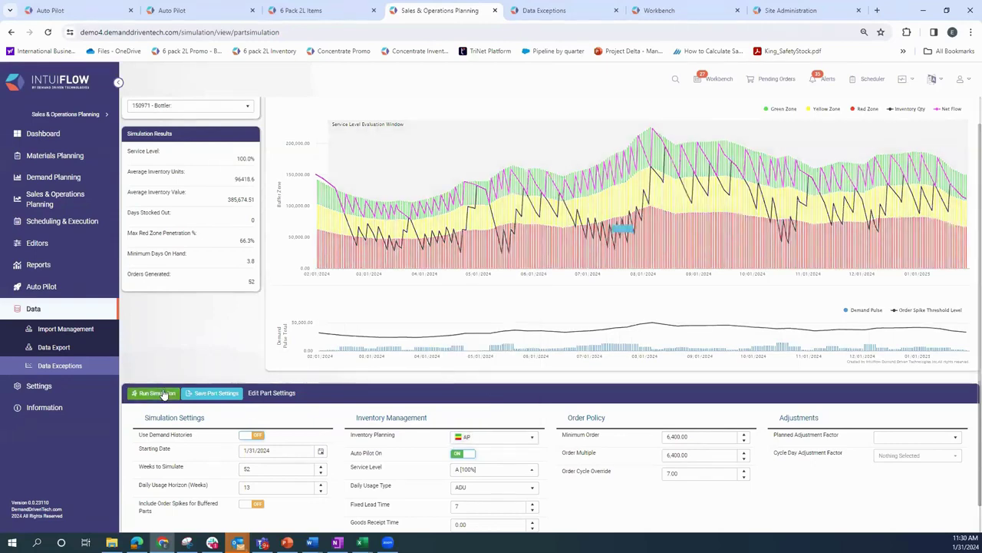
{"action": "left_click", "coordinate": [157, 393]}
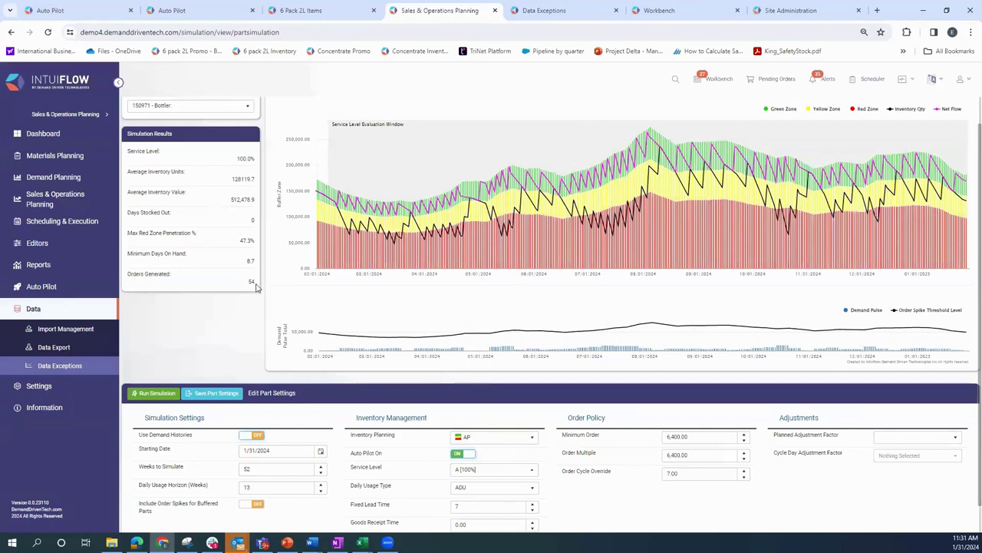
Change the inventory planning to MM and run the simulation with demand histories still off.
{"action": "left_click", "coordinate": [520, 444]}
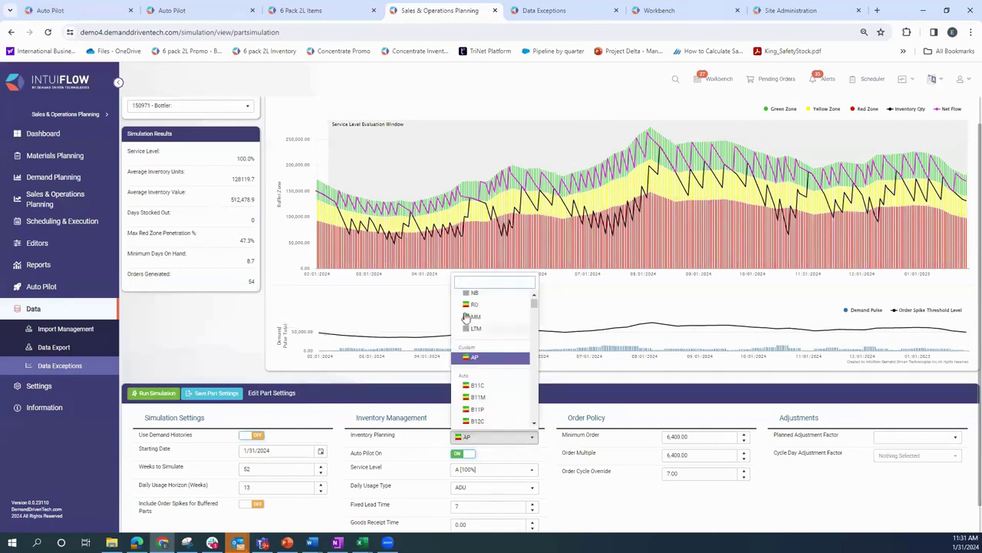
{"action": "left_click", "coordinate": [473, 320]}
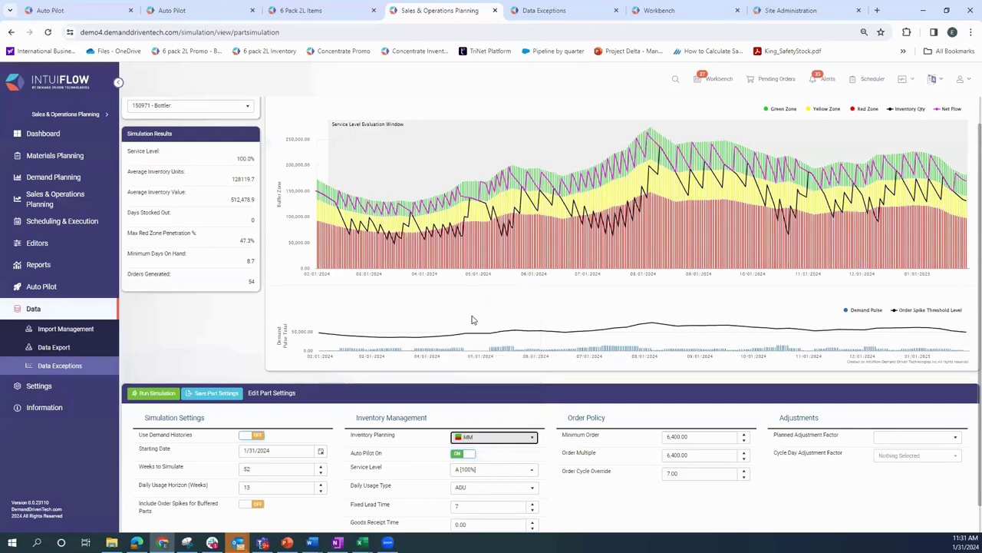
{"action": "left_click", "coordinate": [162, 394]}
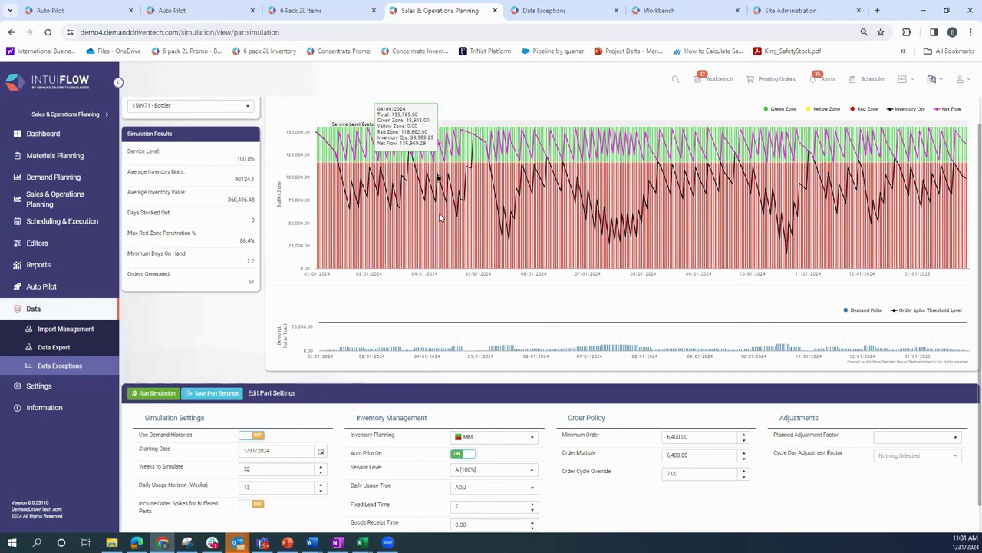
Review the data exceptions alongside part L - A22's buffer trend and demand chart, and open the Demand History editor from its analytics.
{"action": "left_click", "coordinate": [571, 12]}
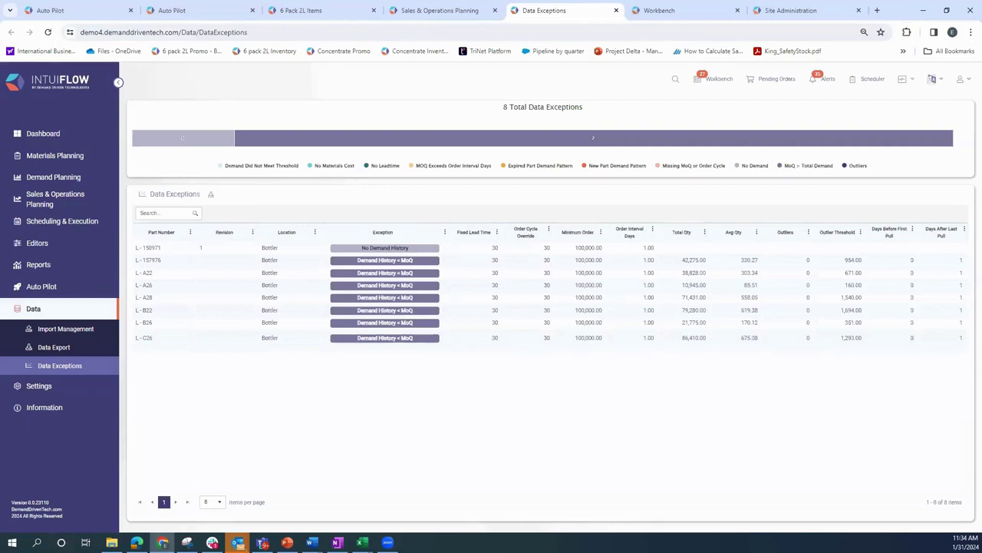
{"action": "left_click", "coordinate": [690, 12]}
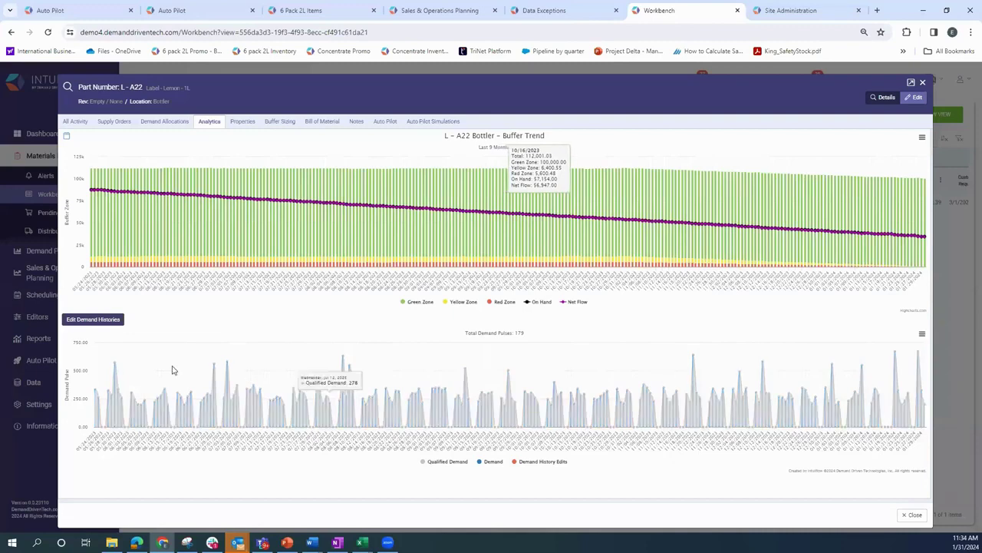
{"action": "mouse_move", "coordinate": [168, 369]}
{"action": "mouse_move", "coordinate": [234, 187]}
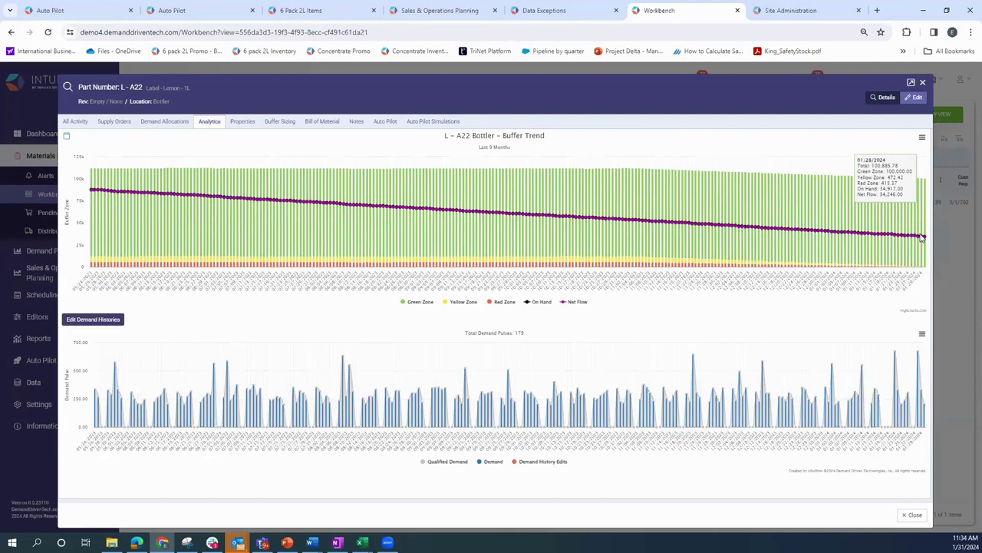
{"action": "left_click", "coordinate": [560, 10]}
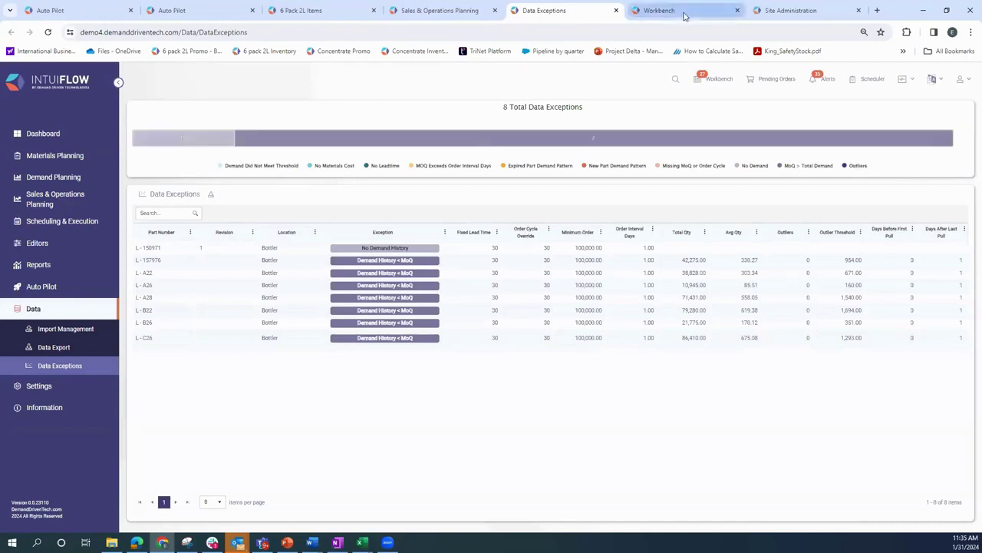
{"action": "left_click", "coordinate": [661, 10]}
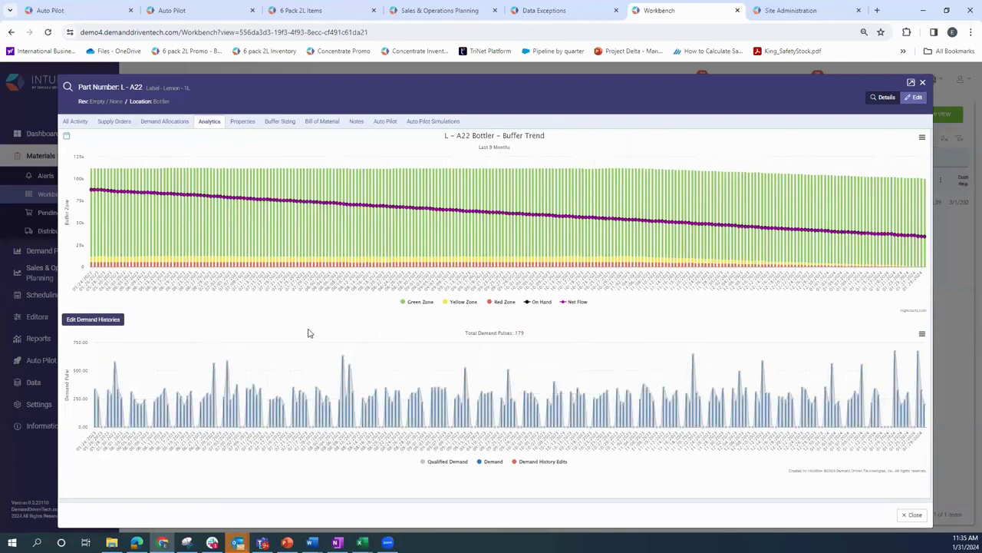
{"action": "left_click", "coordinate": [103, 320]}
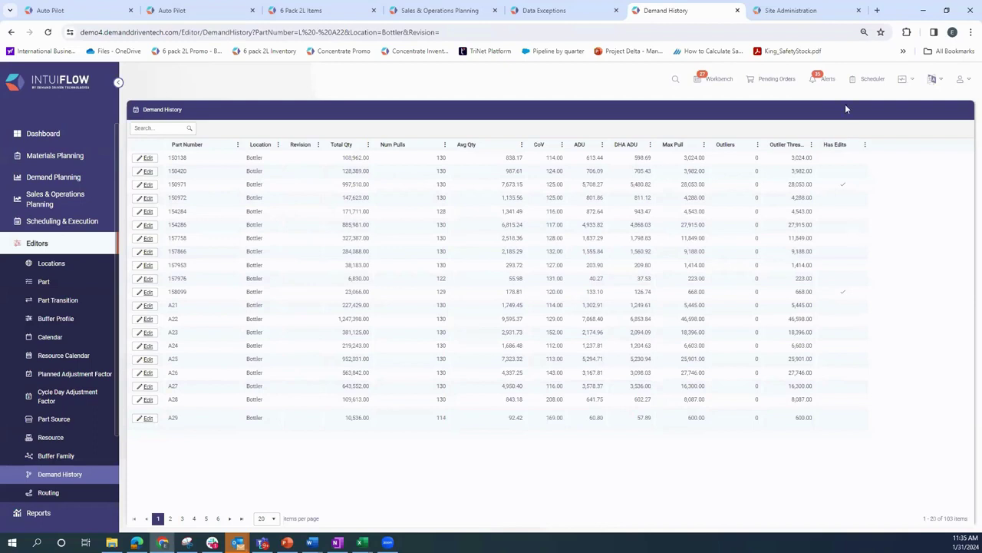
Examine the global Auto Pilot settings in Site Administration, and return to part 150971's Auto Pilot simulations.
{"action": "left_click", "coordinate": [784, 12]}
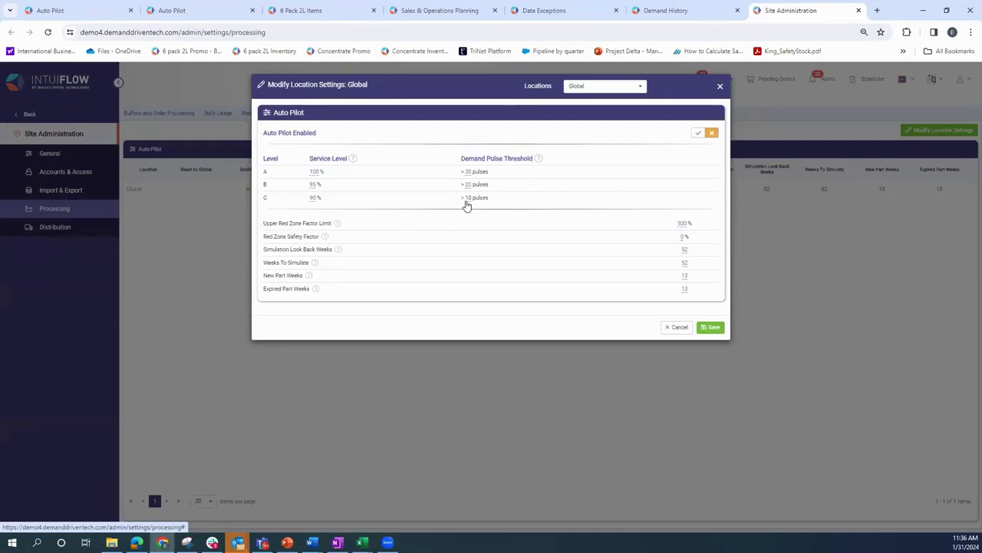
{"action": "mouse_move", "coordinate": [337, 228]}
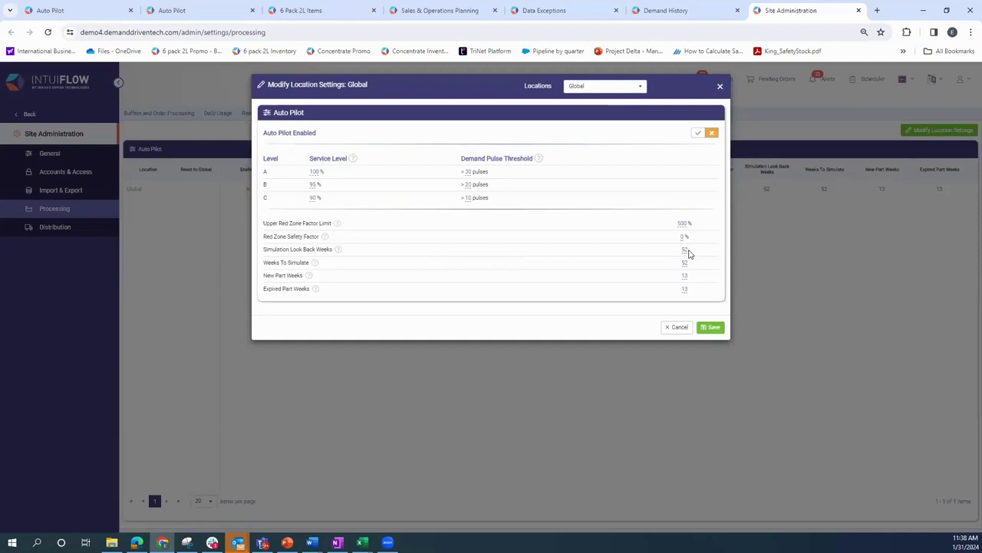
{"action": "left_click", "coordinate": [53, 12]}
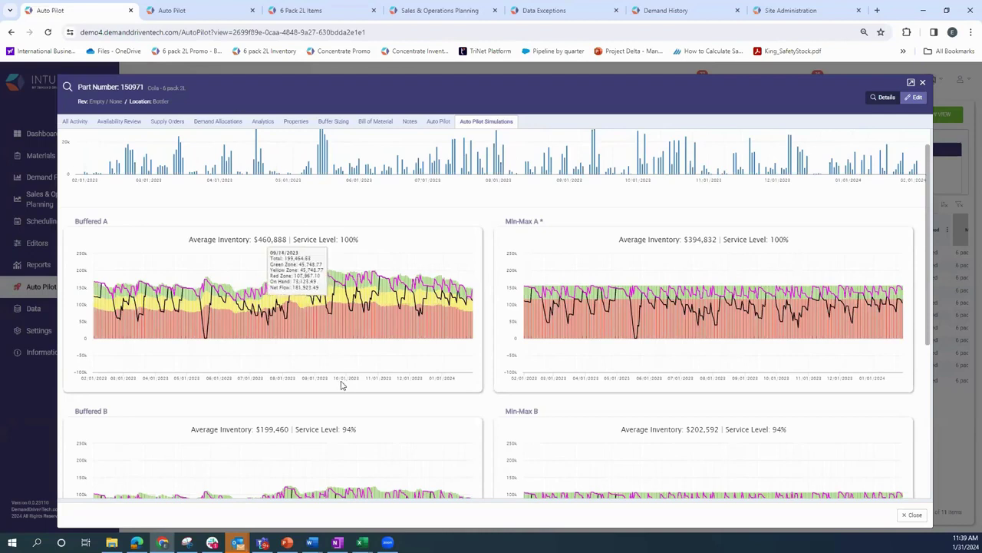
Switch to PowerPoint, present slide 15 "When Dynamic Buffer is better", and bring up the slide show's pointer options.
{"action": "left_click", "coordinate": [287, 542]}
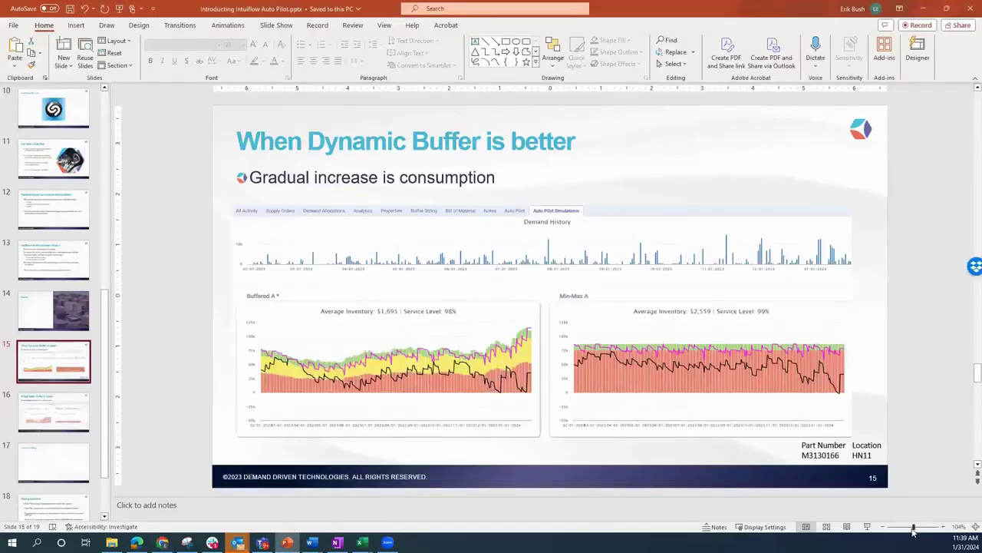
{"action": "left_click", "coordinate": [868, 526]}
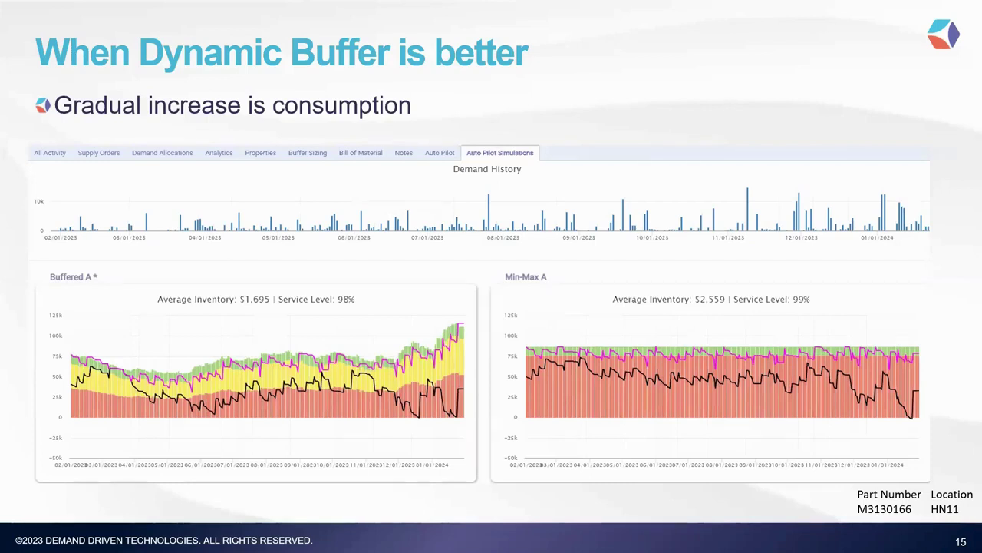
{"action": "right_click", "coordinate": [687, 127]}
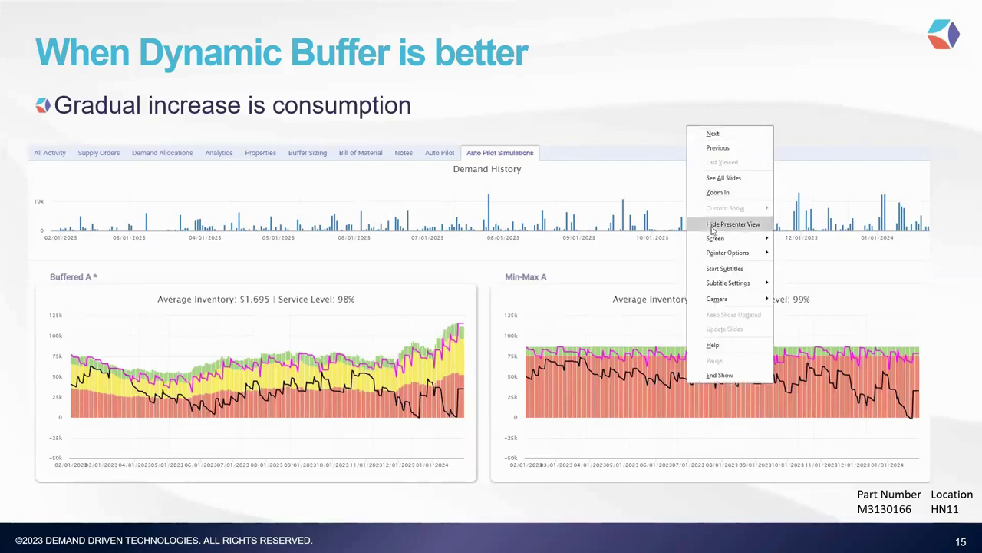
{"action": "mouse_move", "coordinate": [735, 257]}
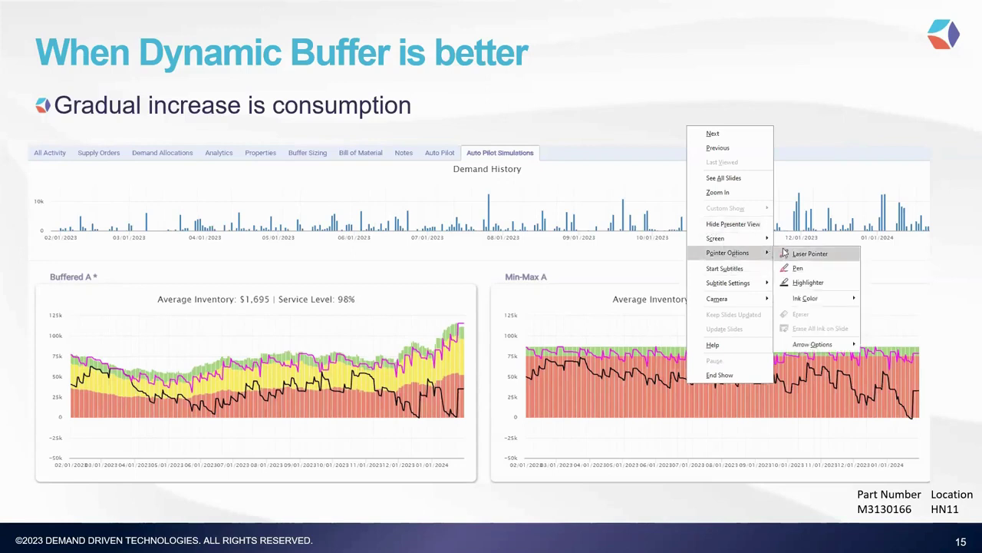